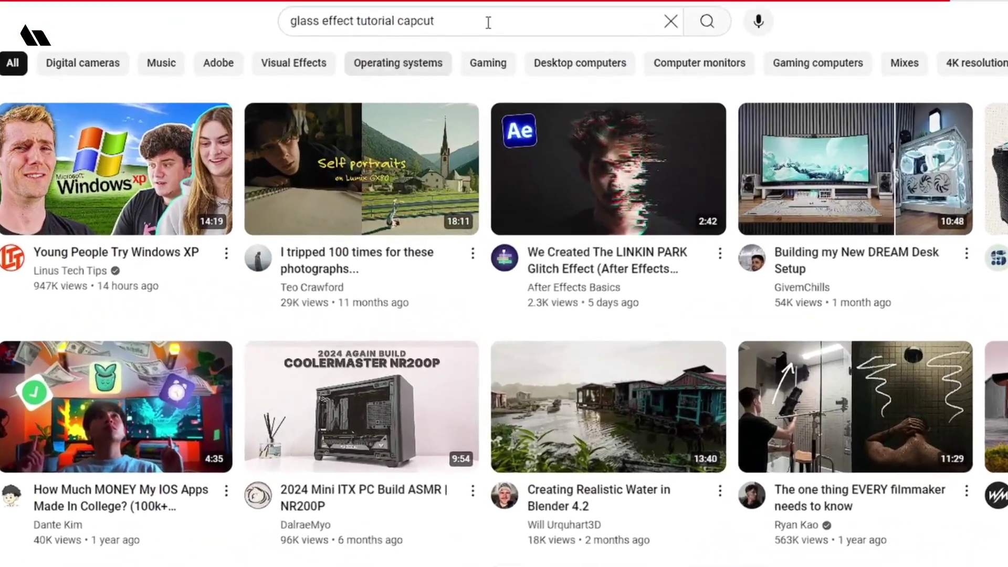
scroll(88, 172, "down", 2)
scroll(88, 172, "down", 5)
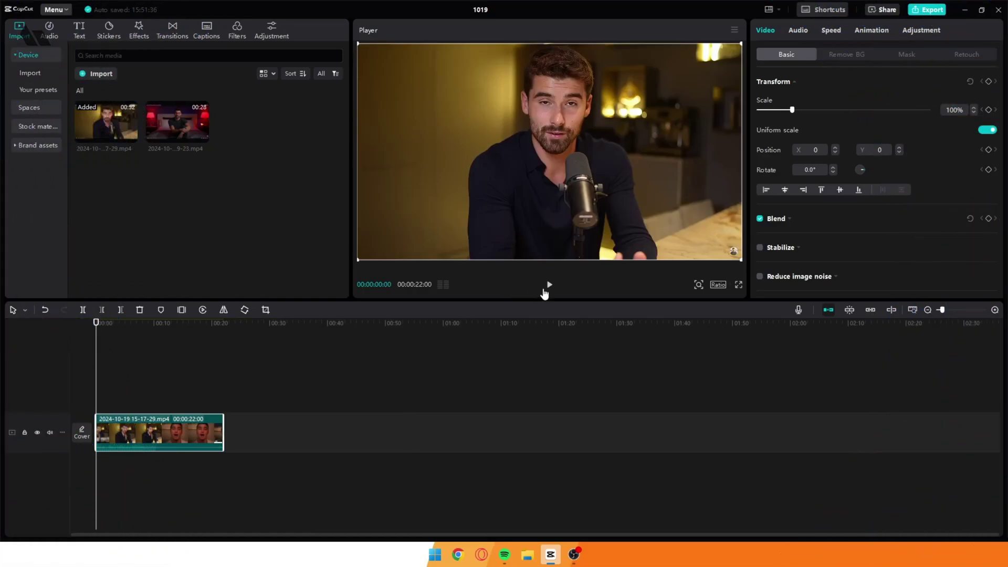
Trim everything after about 0:09 with Delete Right, leaving a nine-second talking-head clip
left_click(548, 285)
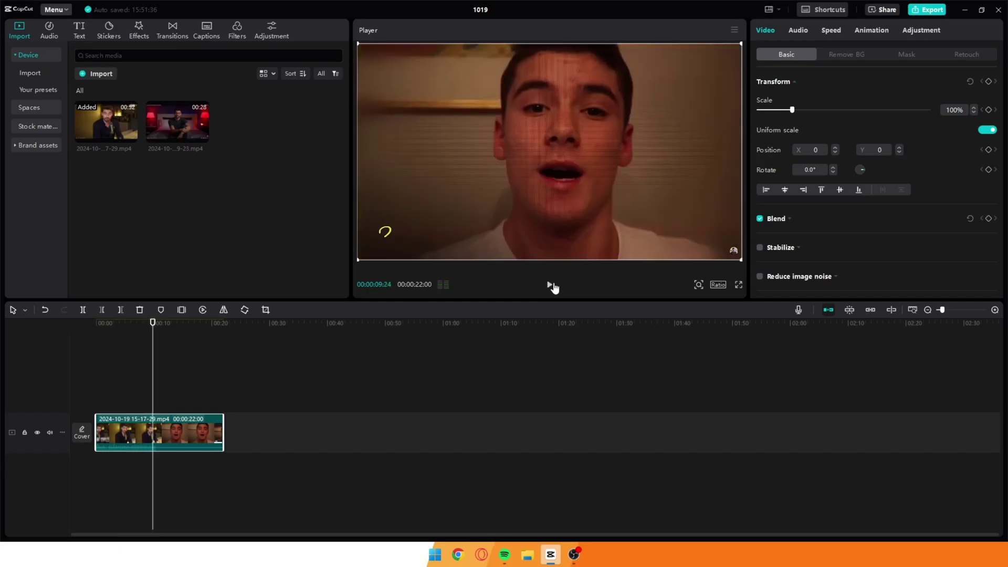
left_click(120, 309)
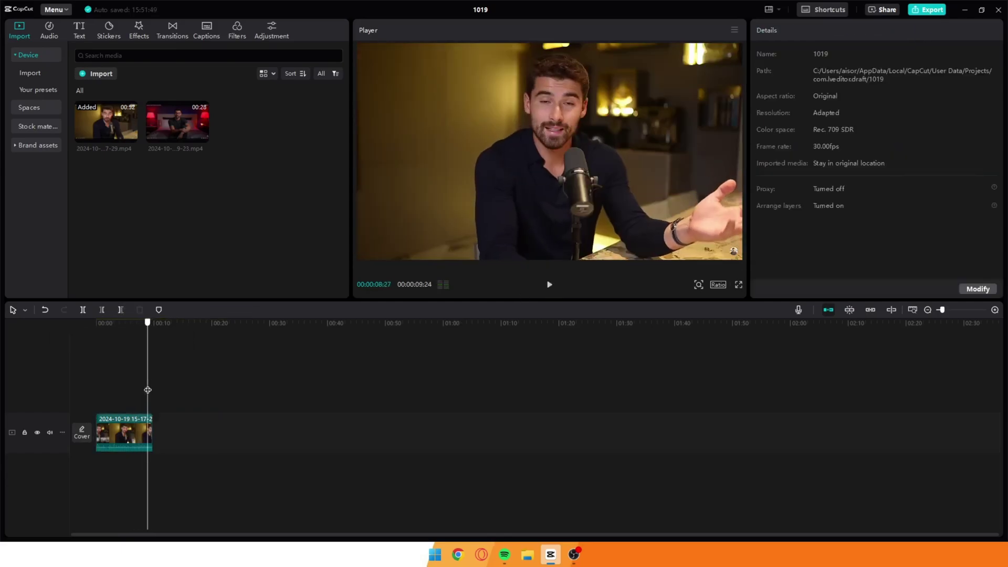
left_click(135, 431)
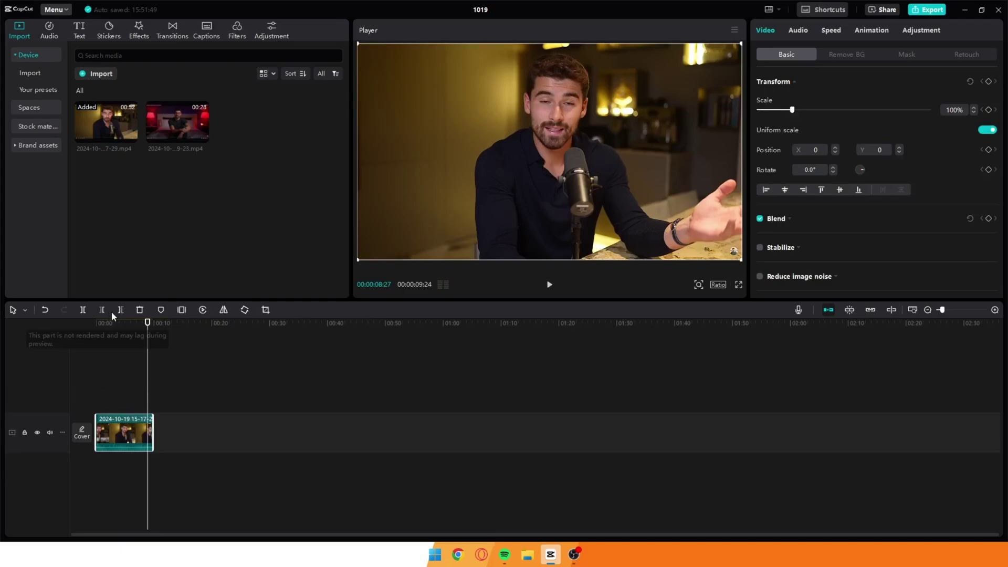
left_click_drag(118, 349, 103, 381)
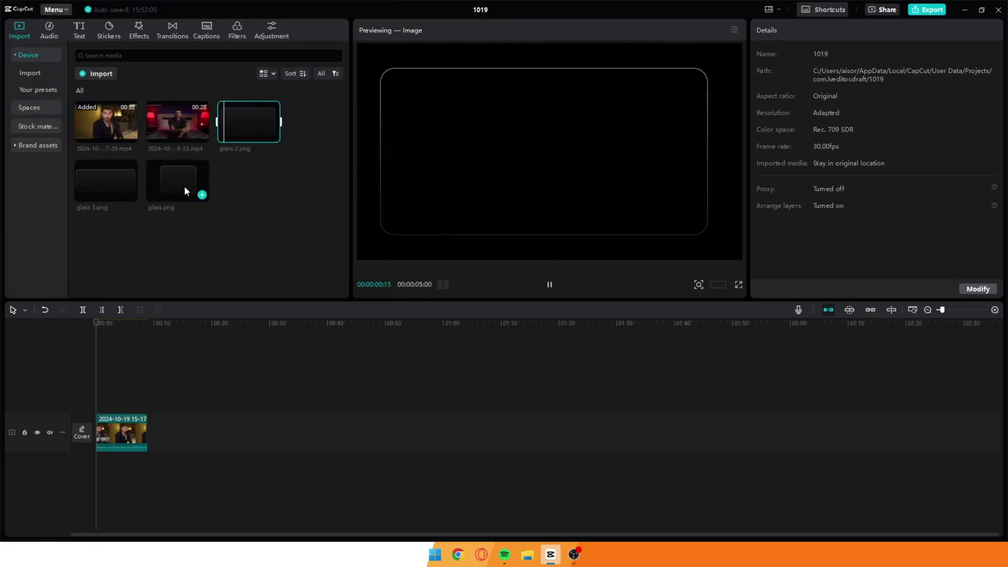
Place glass.png on a track above the video and the Real Day thumbnail above that
mouse_move(177, 183)
left_mouse_down()
mouse_move(165, 320)
mouse_move(127, 364)
left_mouse_up()
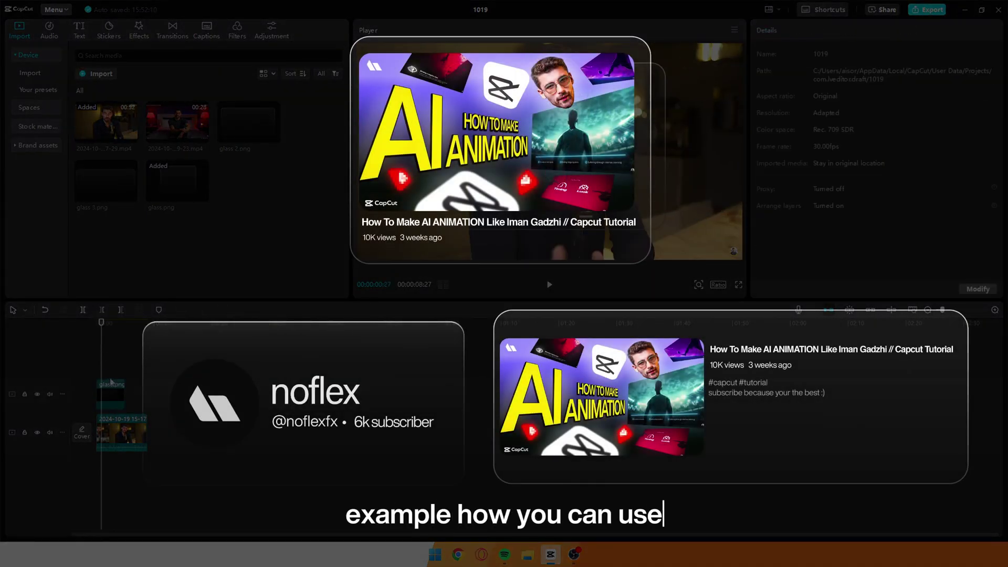
left_click(112, 385)
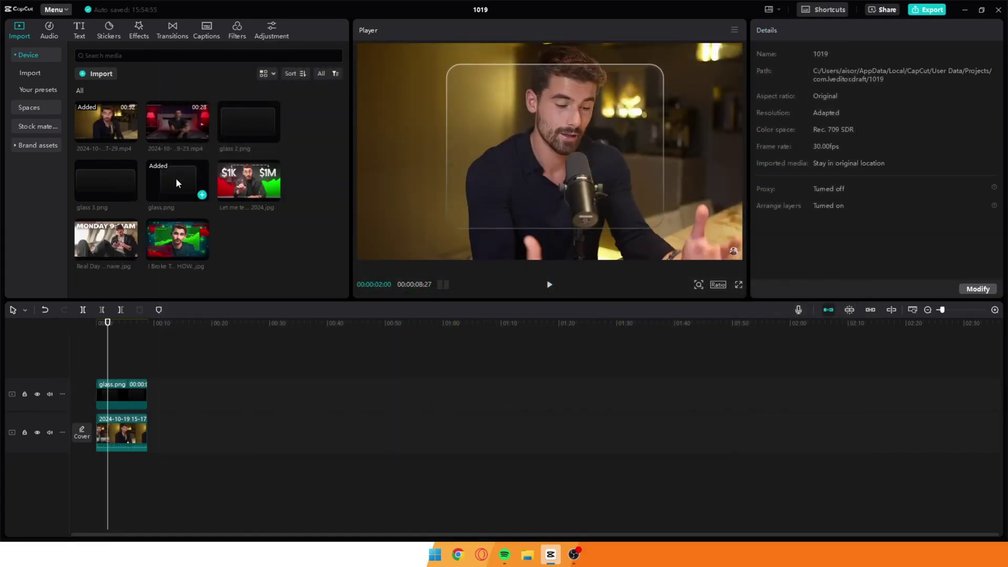
left_click_drag(137, 263, 140, 382)
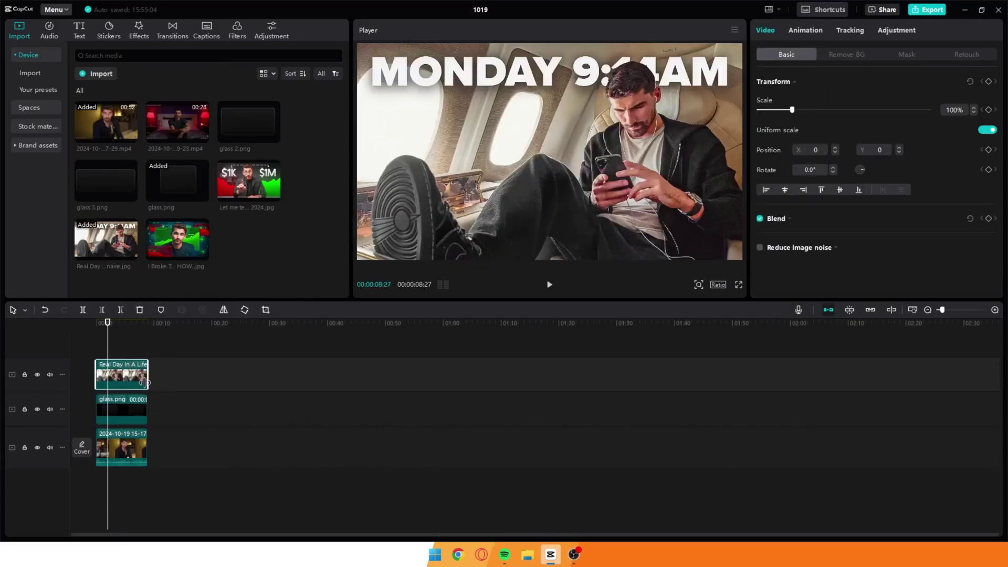
Apply a Rectangle mask stretched to full frame with Round corners 15 on the thumbnail
left_click(127, 350)
left_click(122, 374)
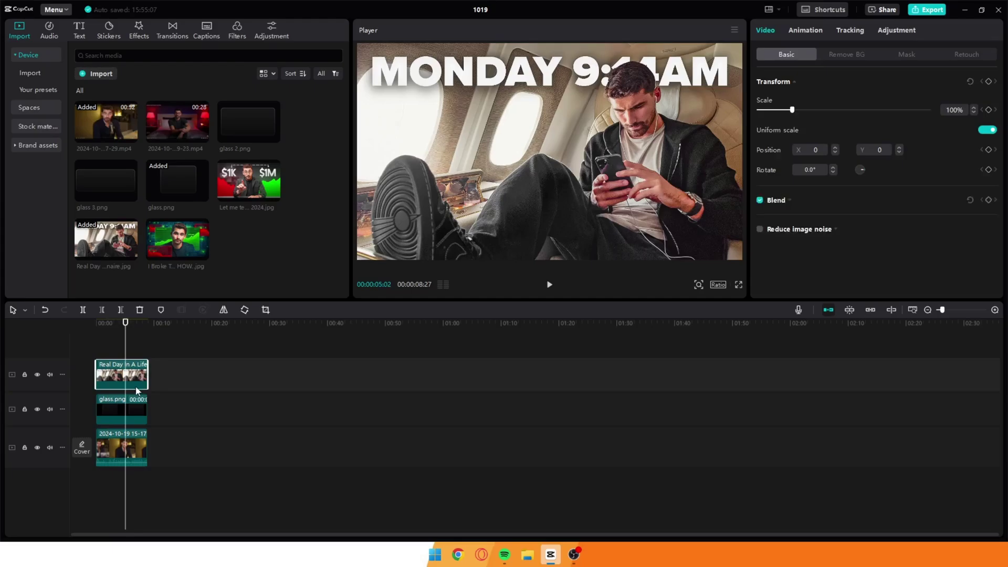
left_click(906, 54)
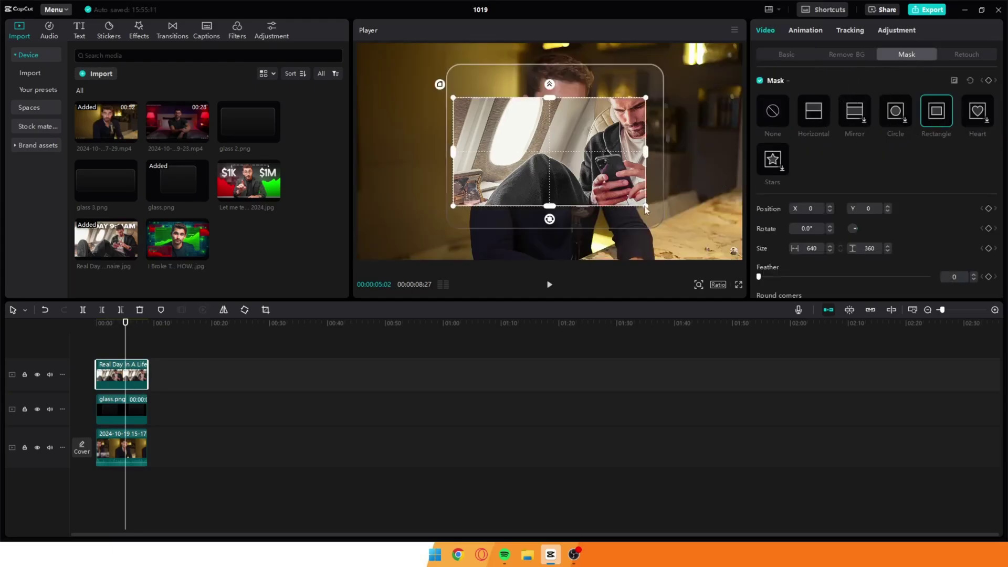
left_click_drag(646, 209, 738, 260)
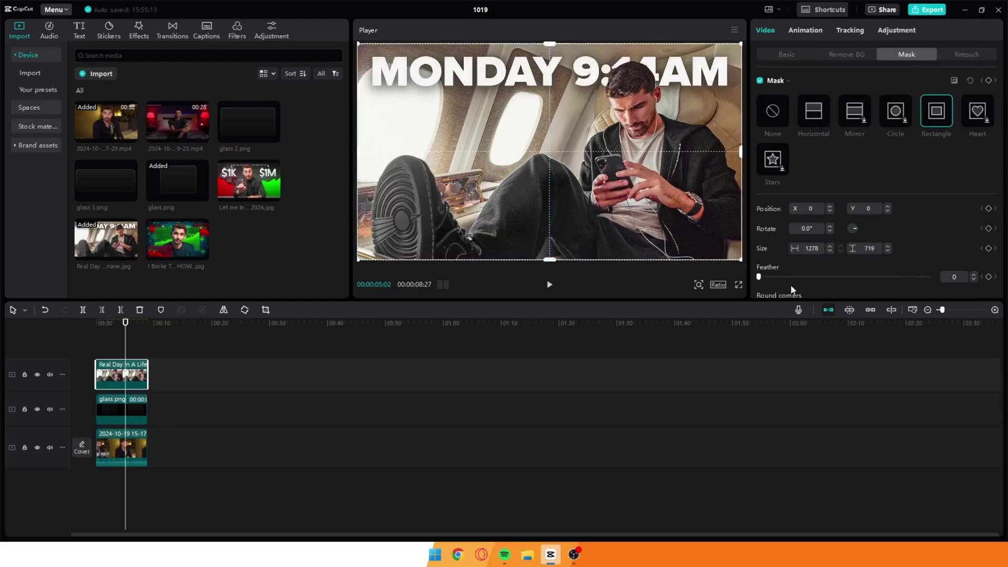
scroll(792, 290, "down", 1)
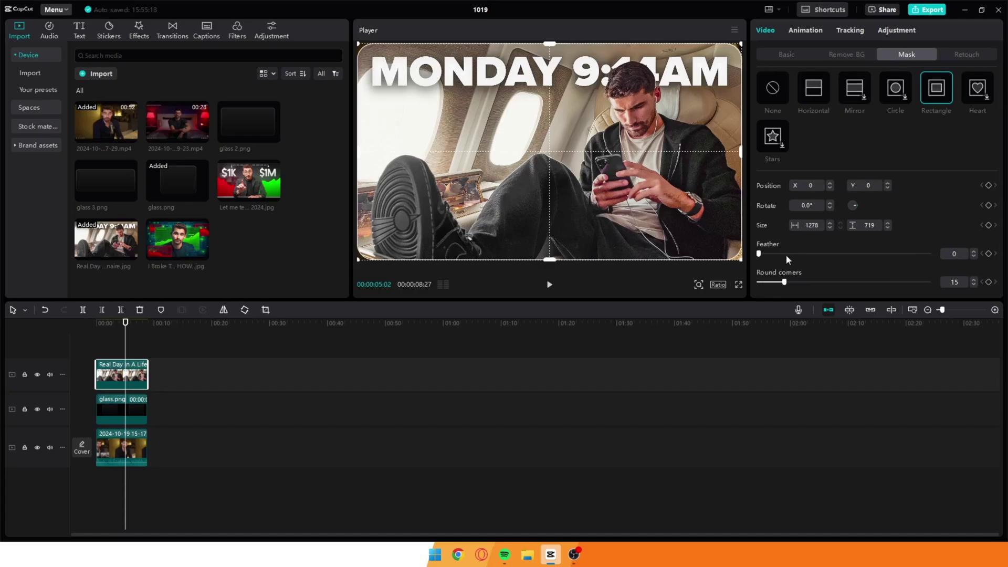
left_click(786, 55)
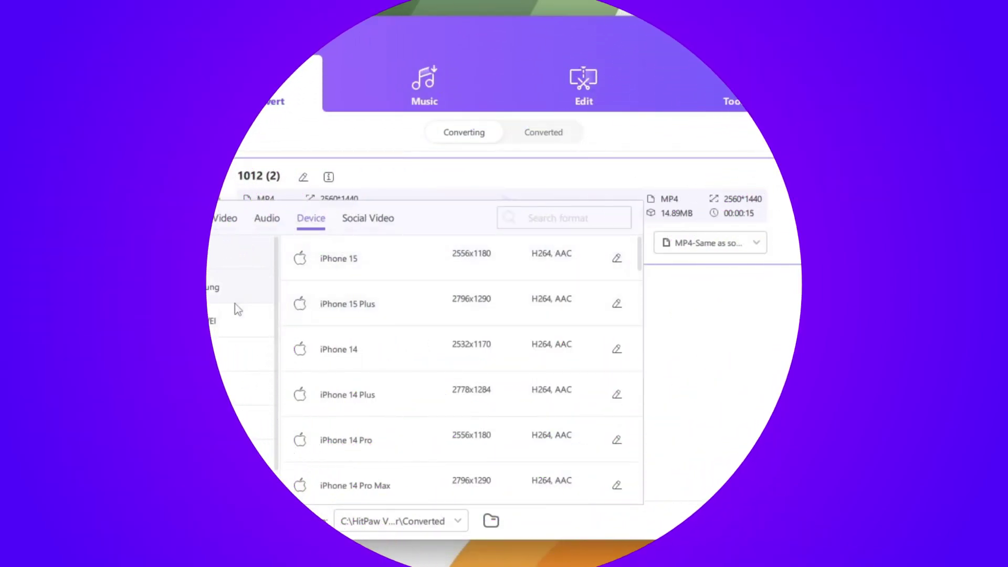
scroll(425, 310, "down", 3)
scroll(425, 309, "down", 3)
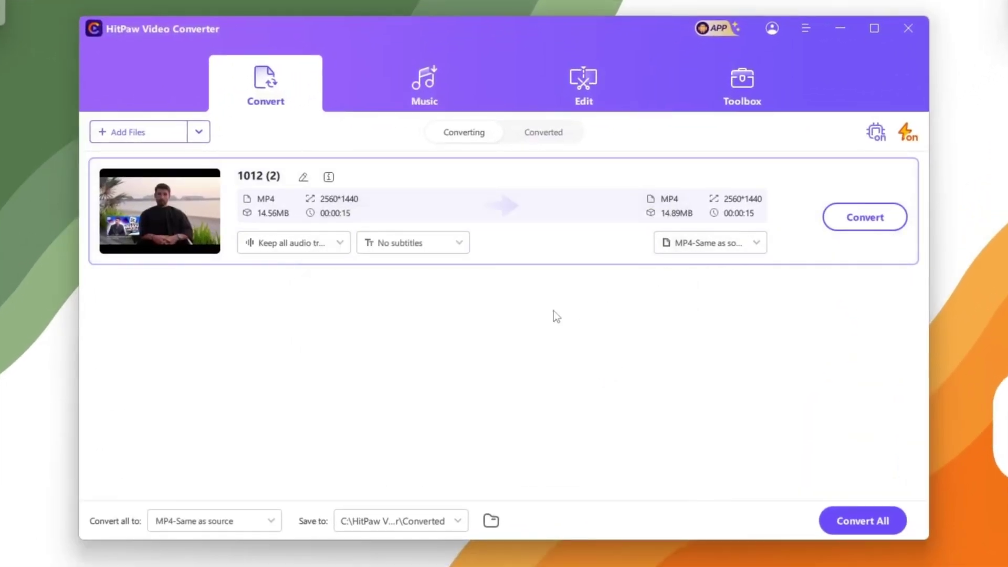
Browse the Audio, Video and Device output format lists for the MP4 clip
left_click(668, 246)
left_click(266, 218)
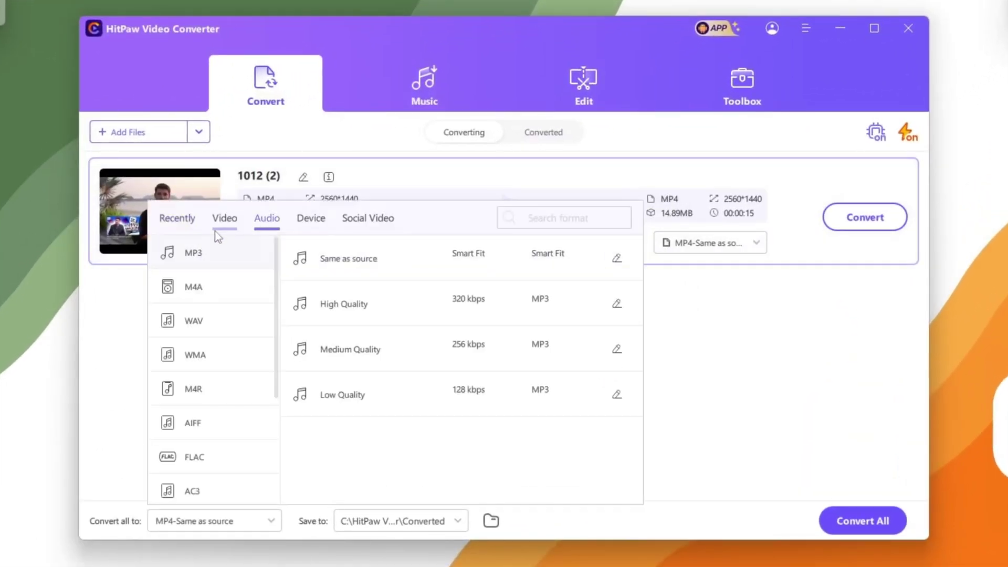
left_click(224, 218)
left_click(310, 218)
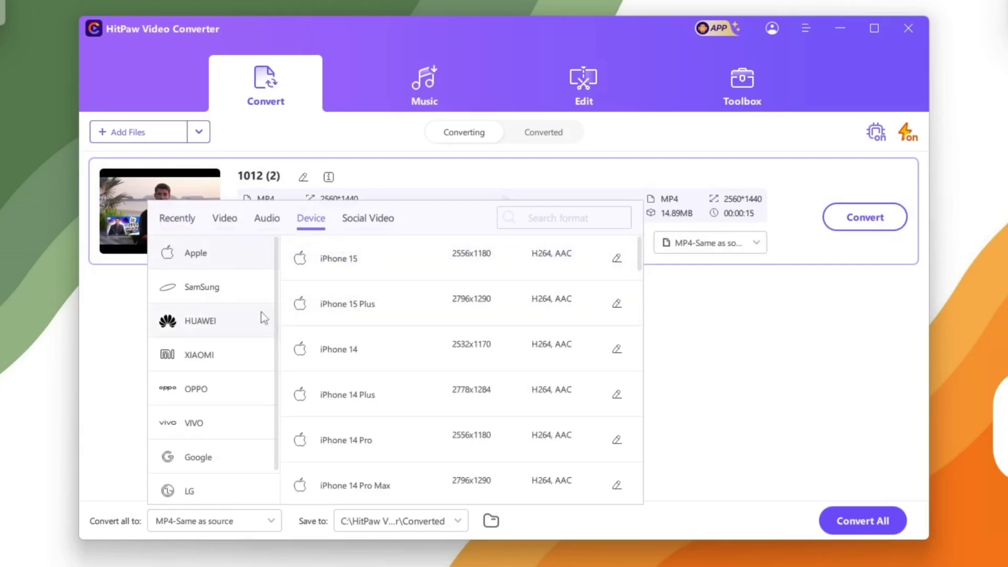
scroll(424, 315, "down", 5)
scroll(425, 315, "down", 5)
scroll(423, 314, "down", 5)
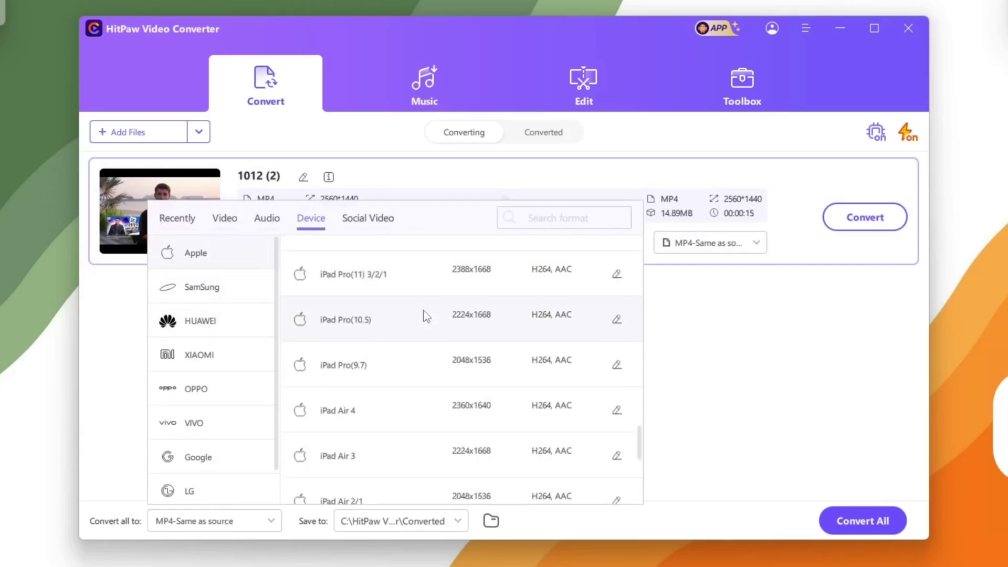
scroll(423, 315, "down", 3)
left_click(584, 83)
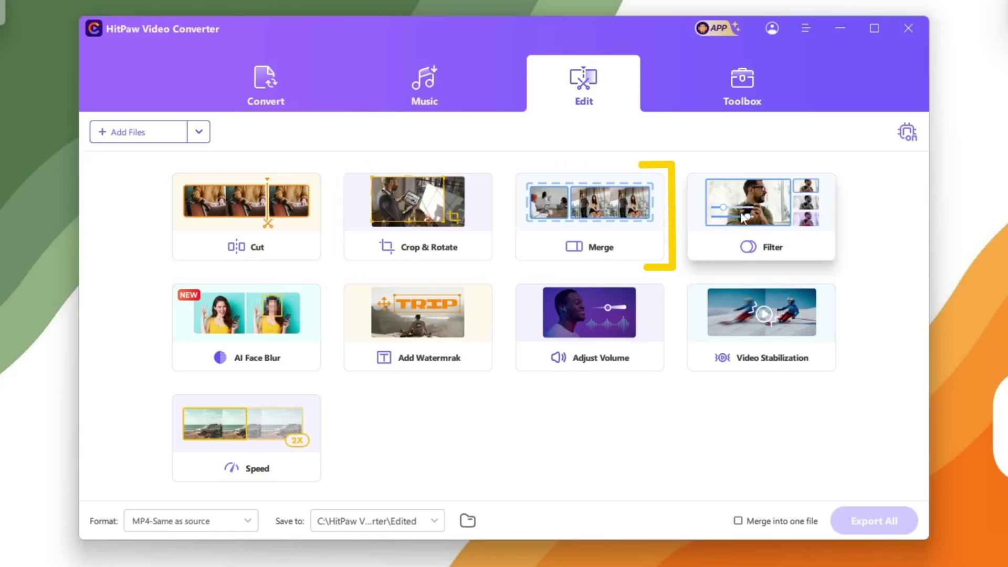
Preview the Polaroid_600, a second film filter and Fuji_Eterna_8563 on the subway clip
left_click(763, 228)
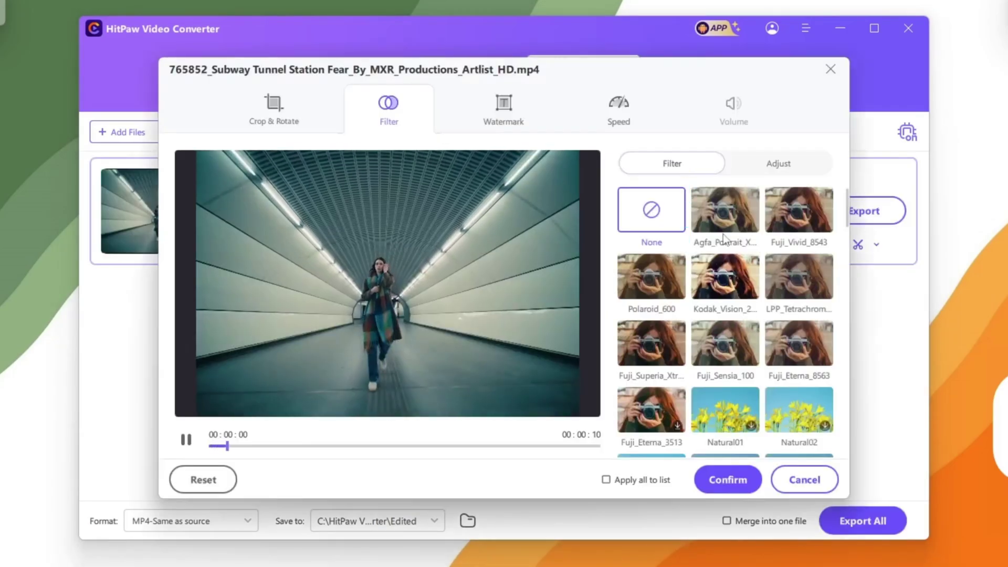
left_click(798, 213)
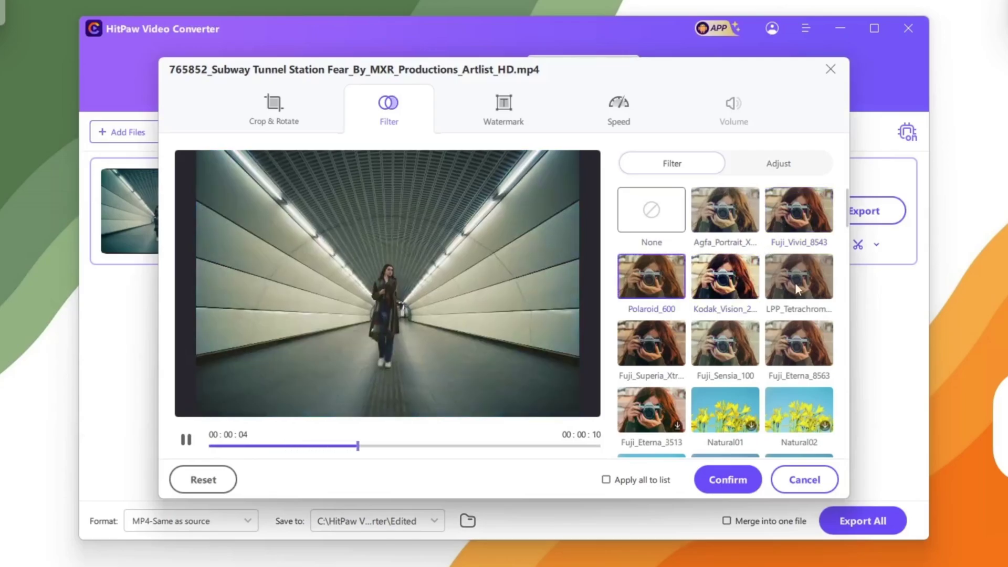
left_click(797, 277)
left_click(797, 343)
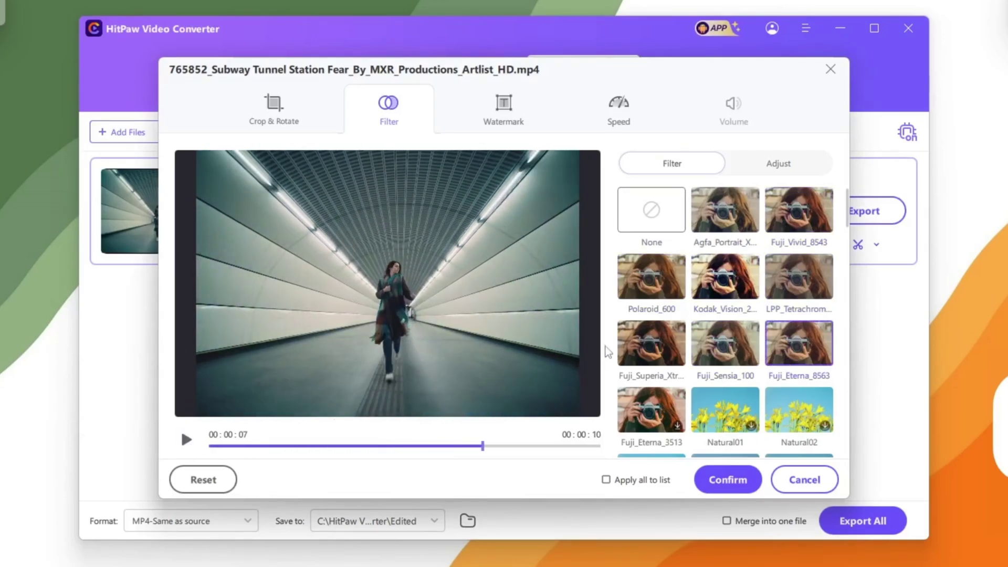
In Adjust, raise Contrast and nudge Highlight, Color Temperature and Hue slightly upward
left_click(779, 163)
left_click_drag(716, 254, 763, 254)
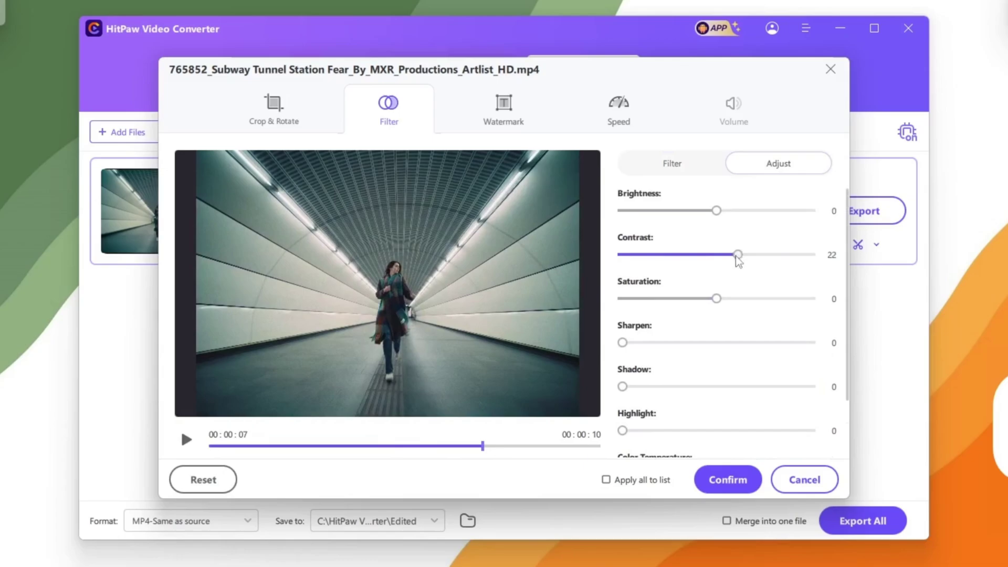
scroll(709, 284, "down", 1)
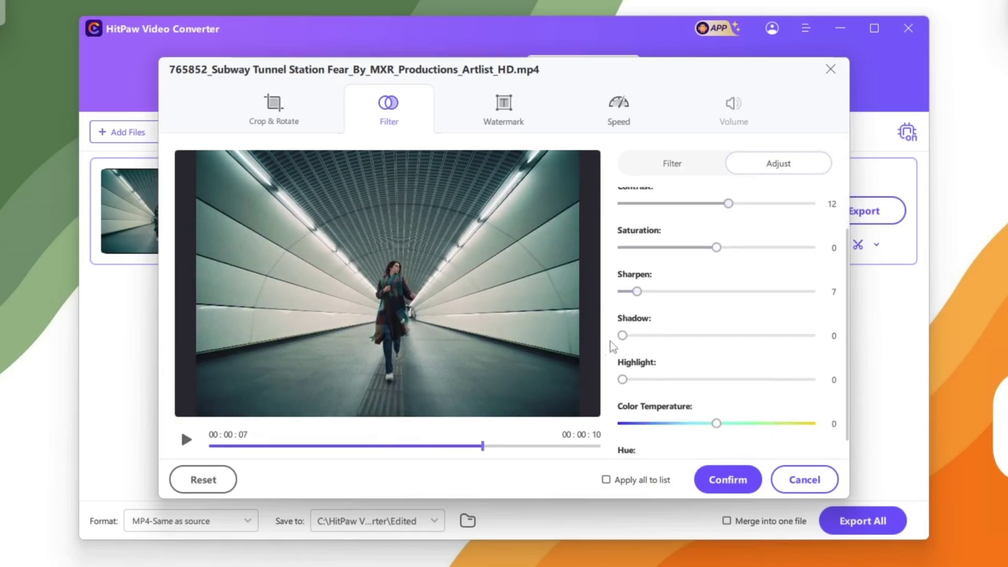
scroll(630, 372, "down", 1)
left_click_drag(622, 361, 636, 361)
left_click_drag(716, 406, 733, 404)
left_click_drag(716, 453, 728, 453)
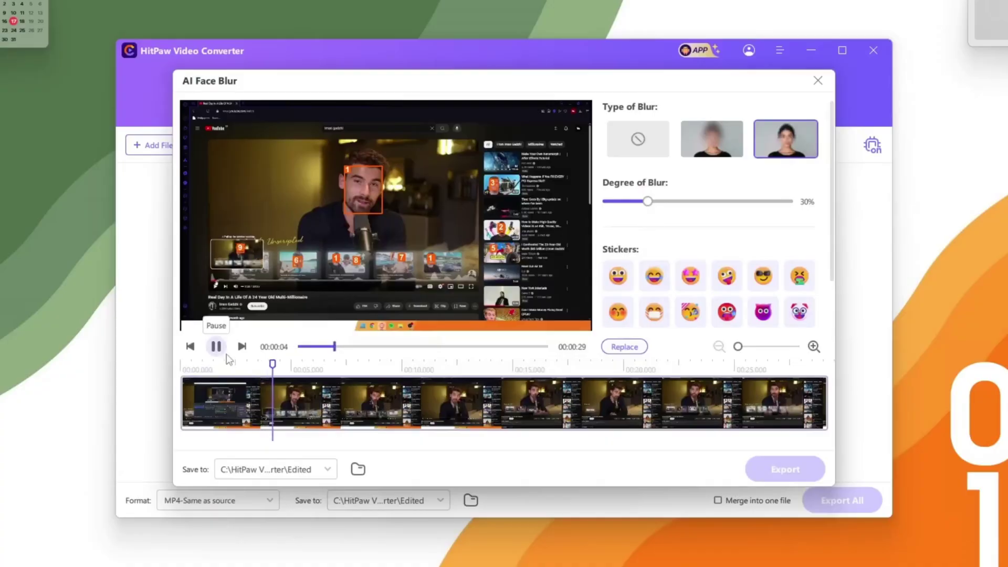
Lower Degree of Blur to about 13%, switch the blur type, and scrub to check the face
mouse_move(280, 365)
left_mouse_down()
mouse_move(305, 367)
mouse_move(260, 368)
left_mouse_up()
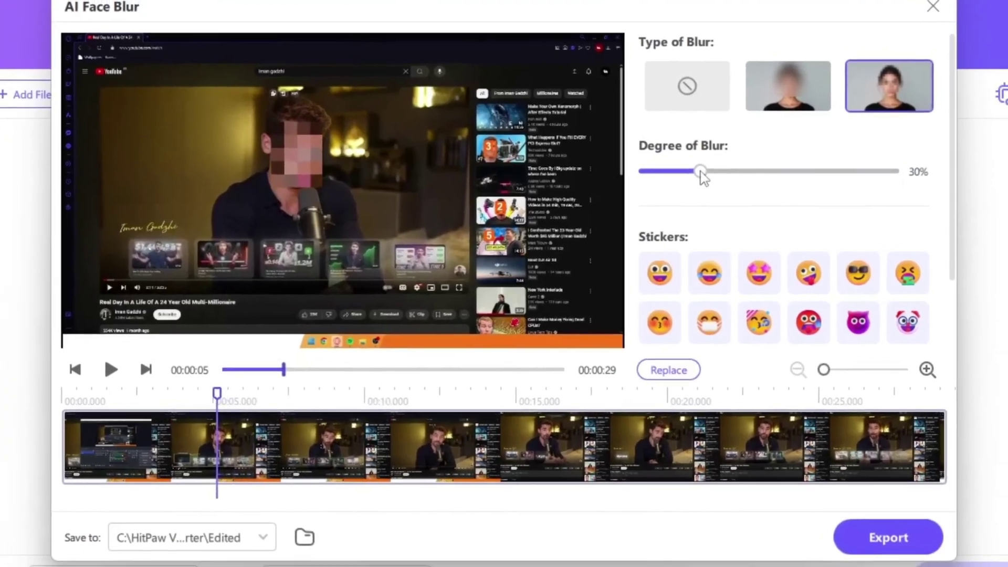
left_click_drag(700, 171, 642, 170)
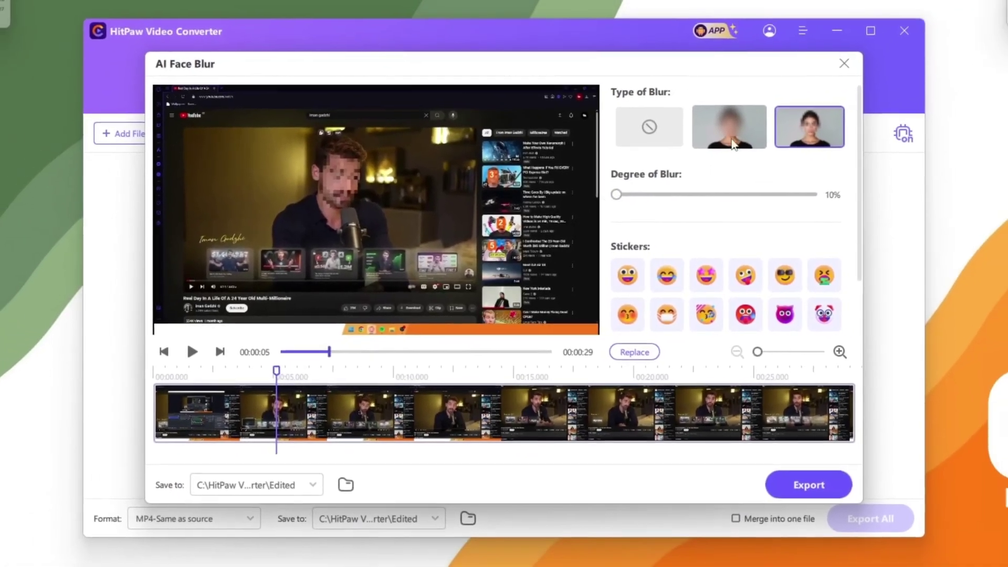
left_click(729, 129)
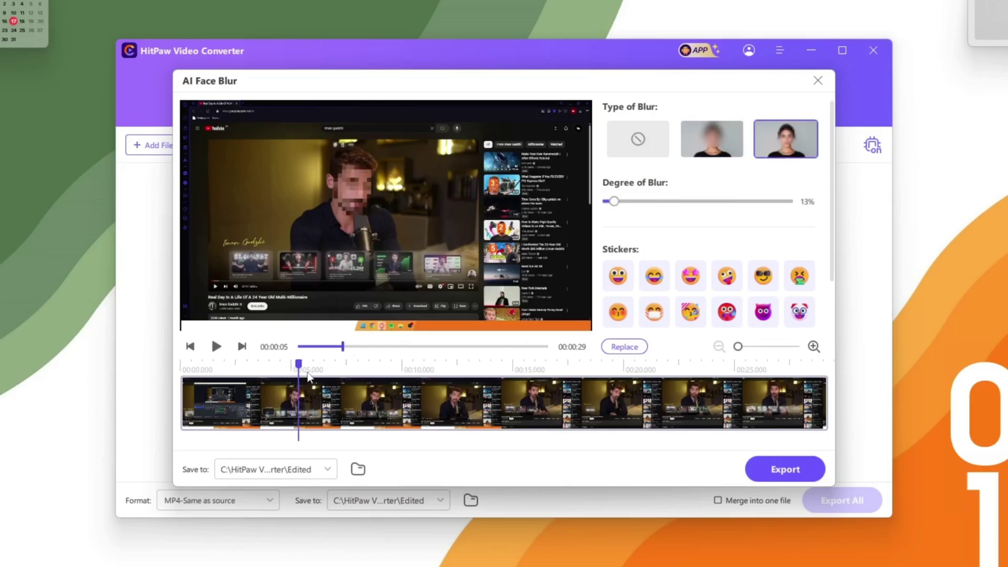
left_click_drag(299, 365, 332, 364)
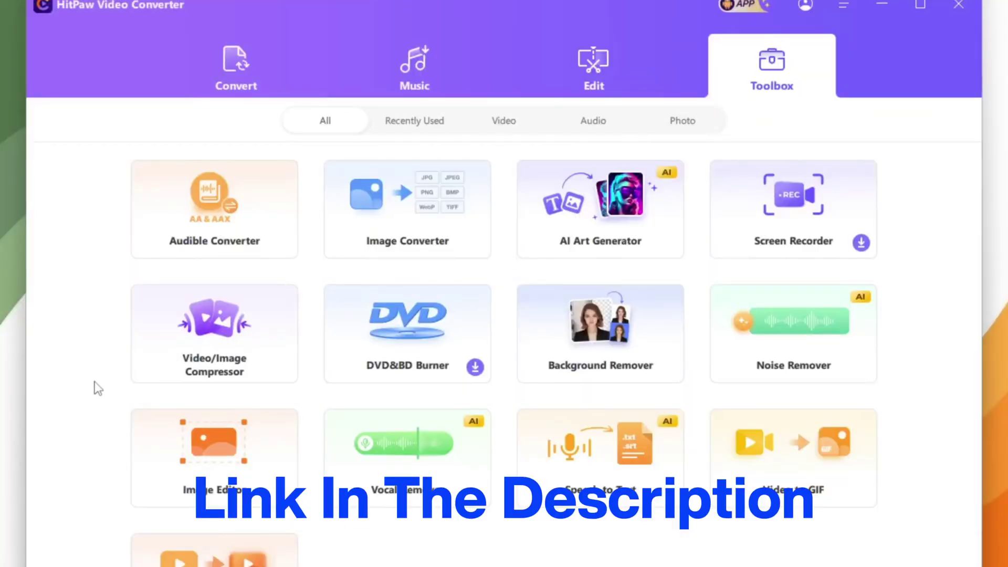
scroll(96, 387, "down", 1)
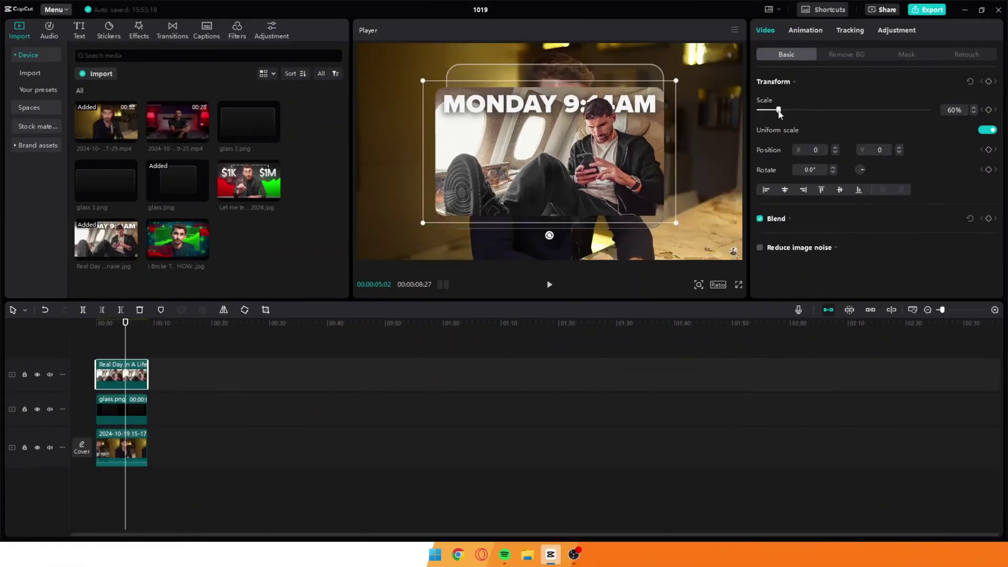
Scale the thumbnail to about 50% and move it up into the glass card
left_click_drag(785, 110, 774, 111)
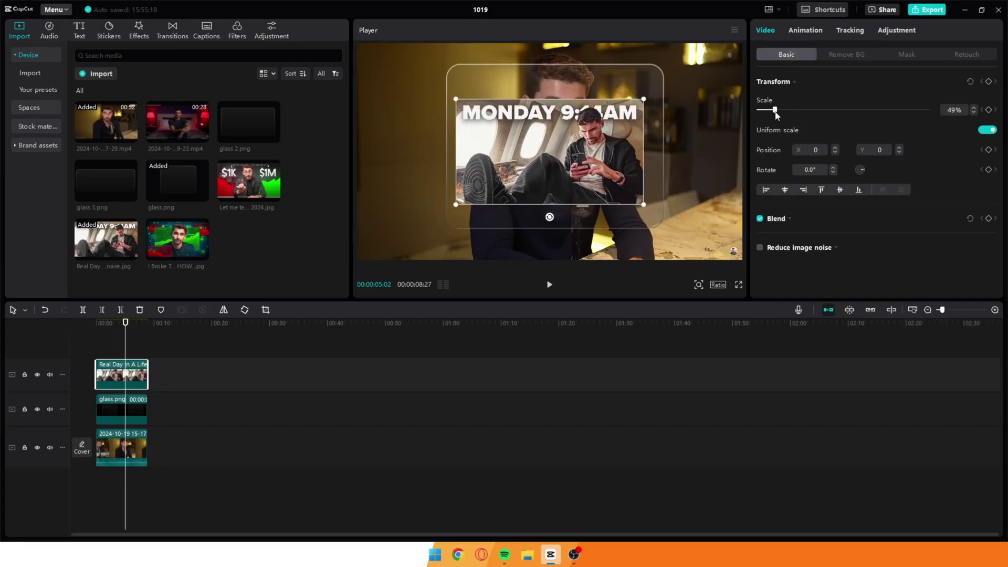
left_click_drag(551, 150, 558, 130)
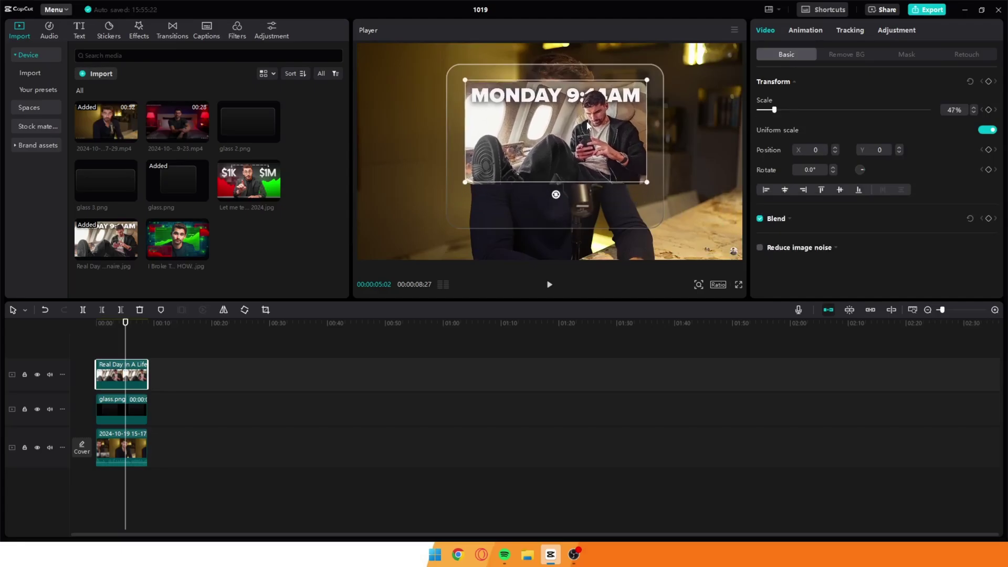
left_click(974, 107)
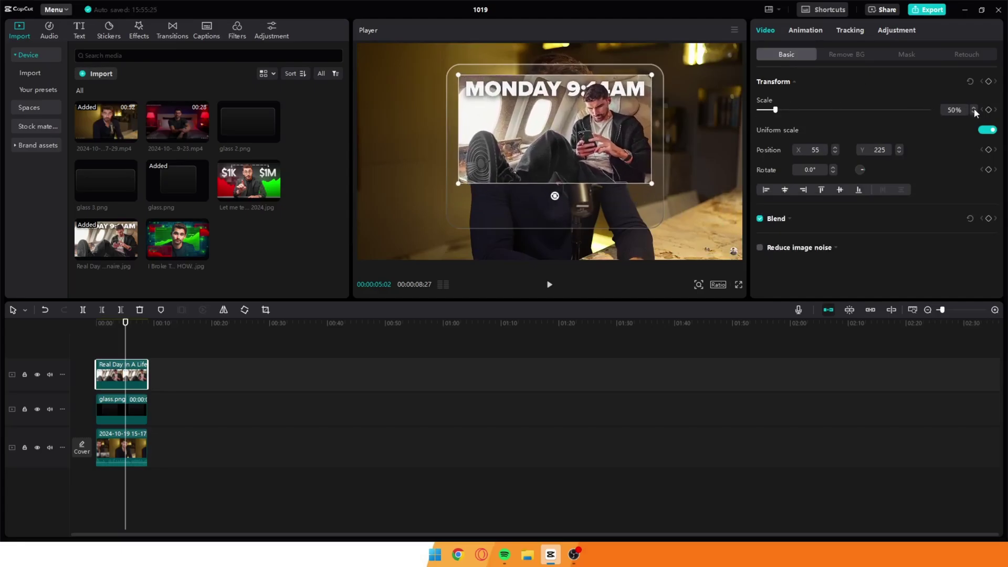
Give the title text the HelveticaNowDisplay font at size 5 so it fits the card
left_click(974, 107)
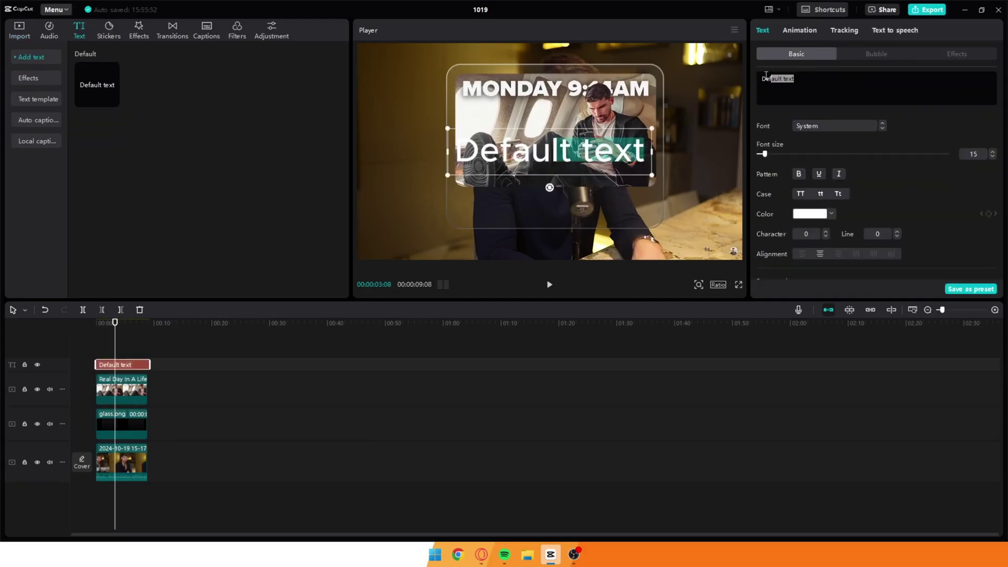
type("Real Day In A Life Of A 24 Year Old Multi-Millionaire")
left_click(839, 126)
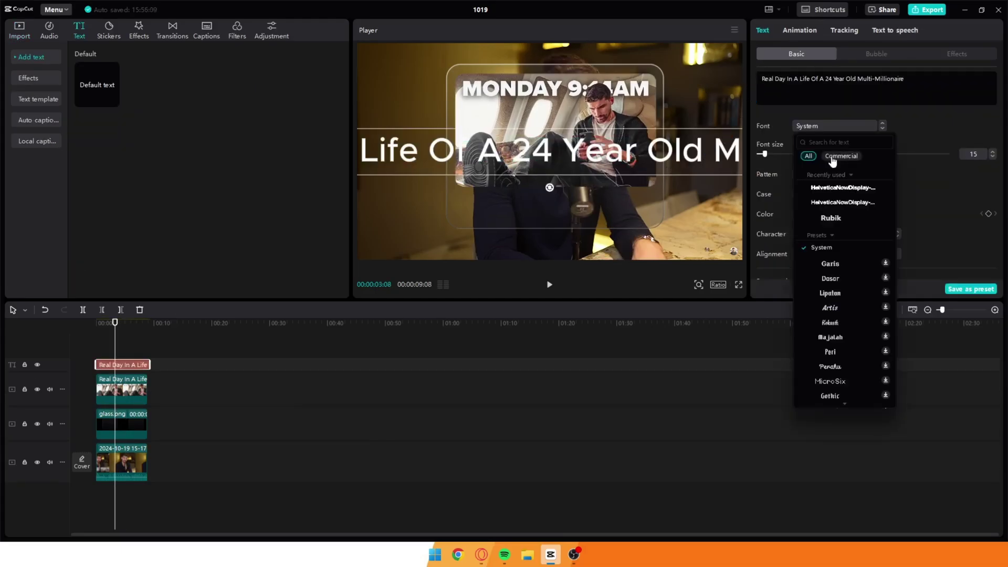
left_click(843, 201)
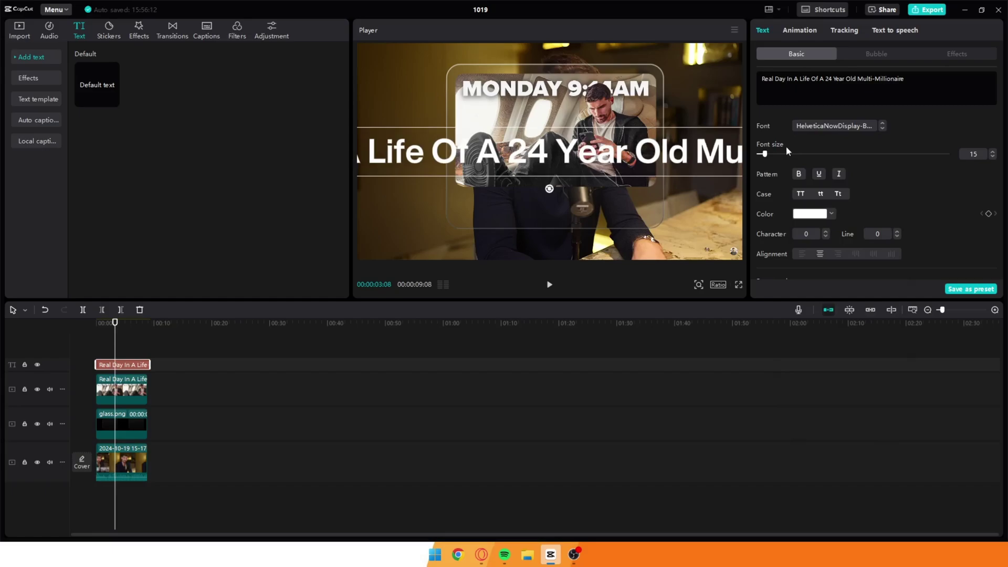
left_click_drag(764, 153, 755, 155)
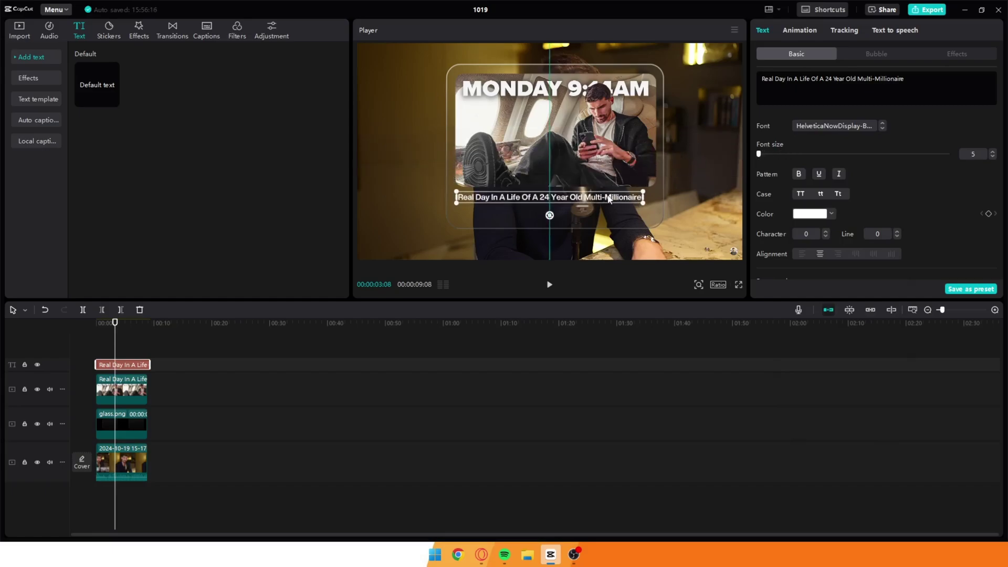
Duplicate the title text and turn the copy into the '559K views · 1 month ago' line
key("ctrl+c")
key("ctrl+v")
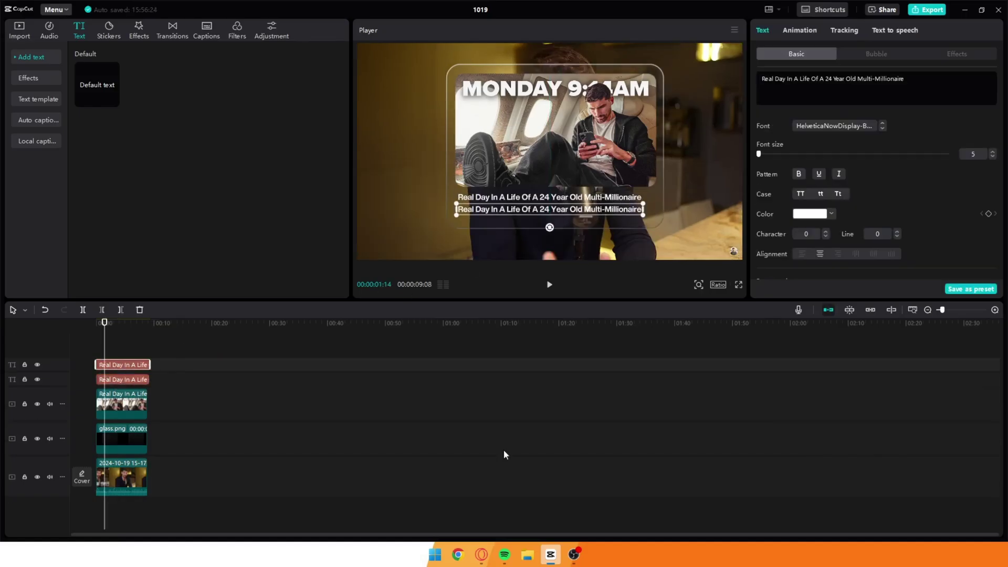
key("alt+Tab")
key("alt+Tab")
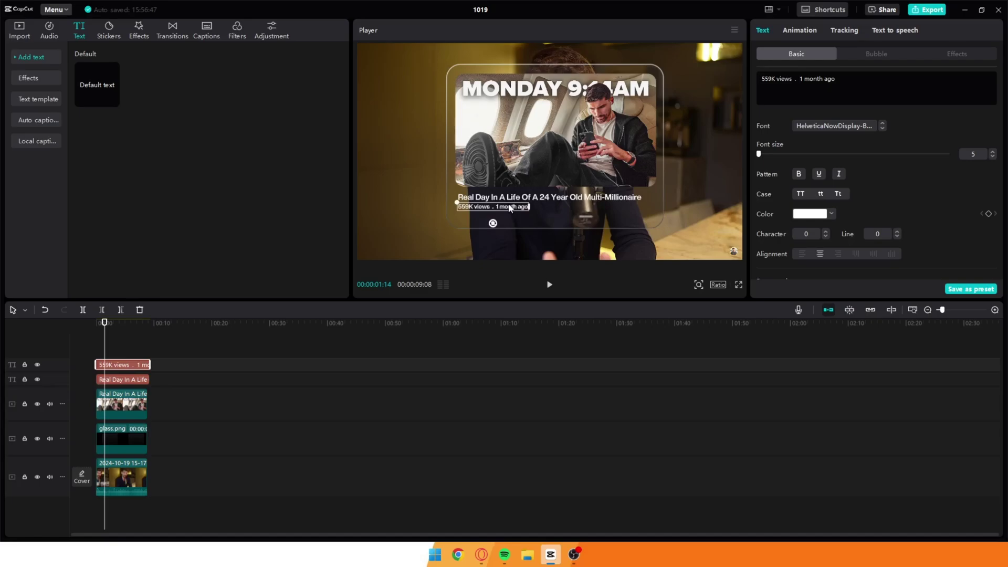
left_click(79, 339)
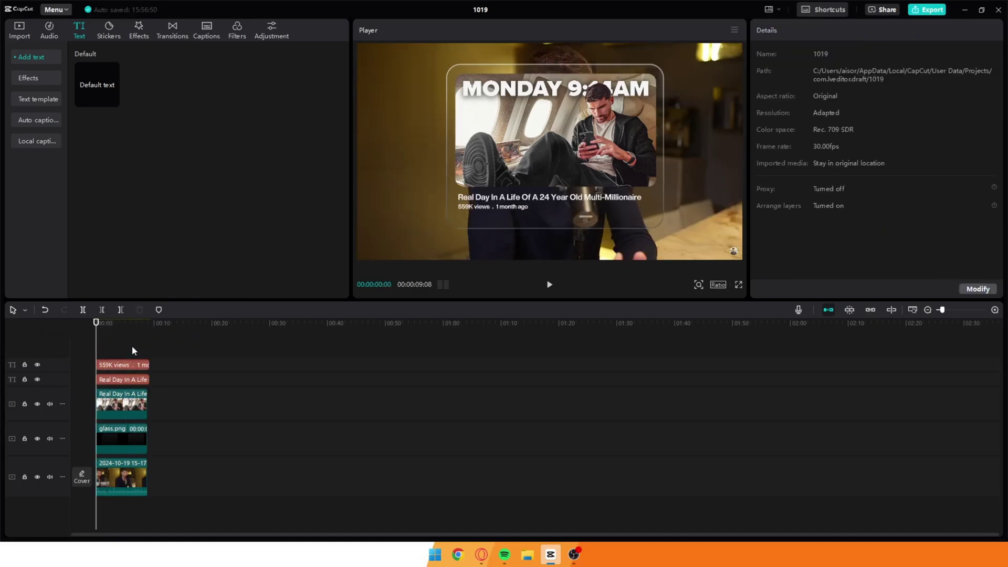
Select the thumbnail image clip among the card's overlay layers
left_click(120, 404)
right_click(117, 404)
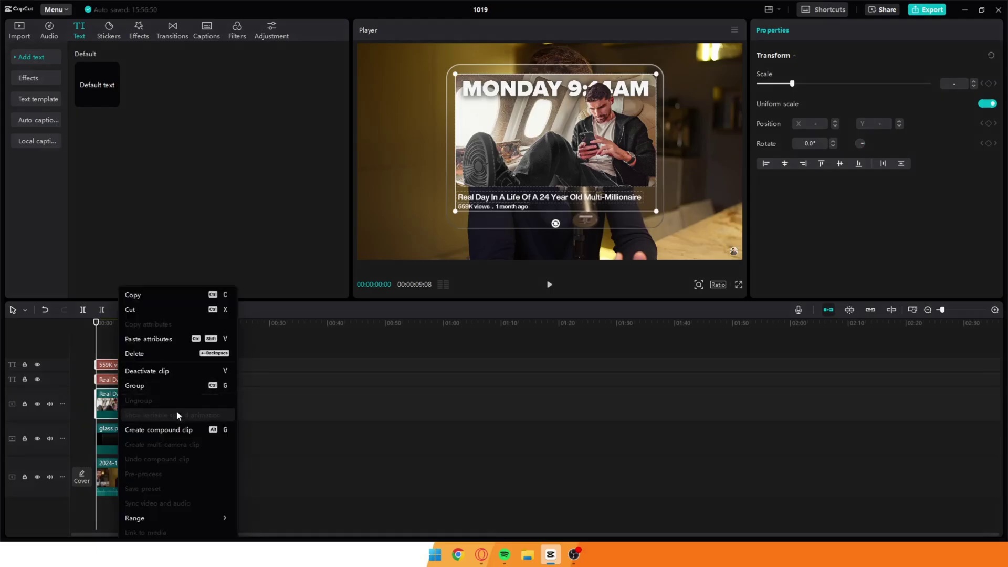
left_click(86, 354)
left_click(117, 365)
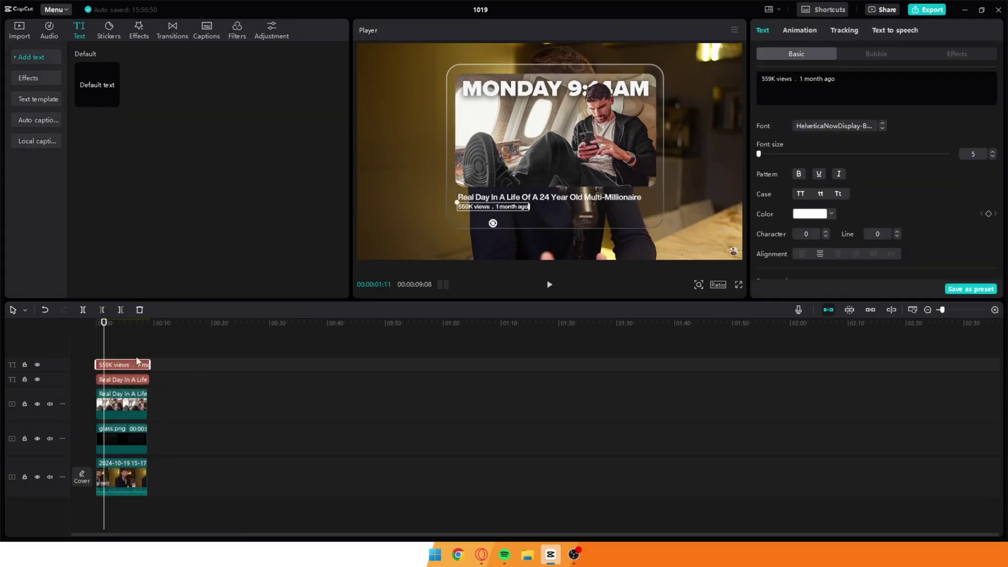
left_click(110, 346)
left_click(120, 403)
scroll(340, 428, "up", 5)
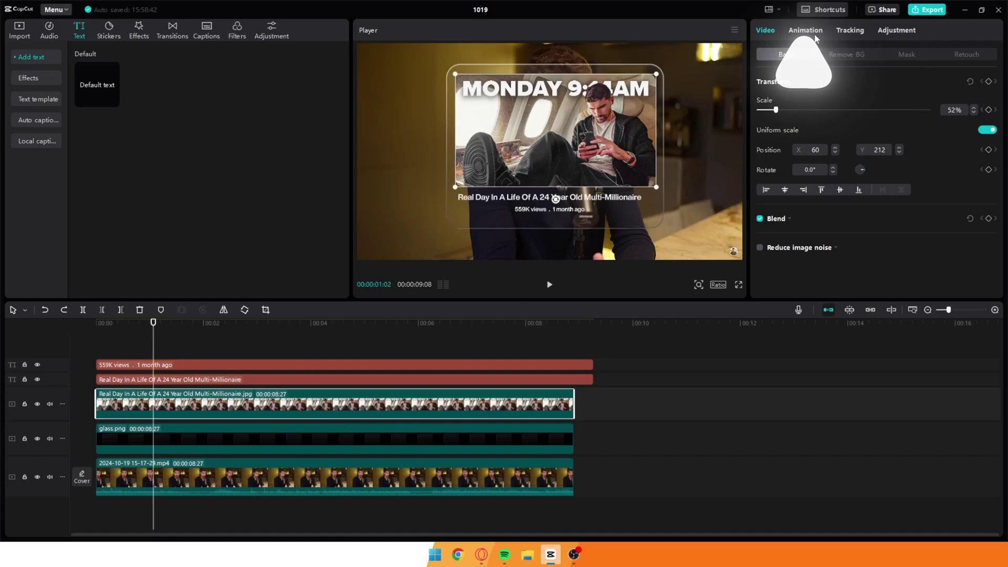
Give the thumbnail an In animation and stretch its Duration from 2.1s to 2.5s
left_click(805, 30)
left_click(855, 137)
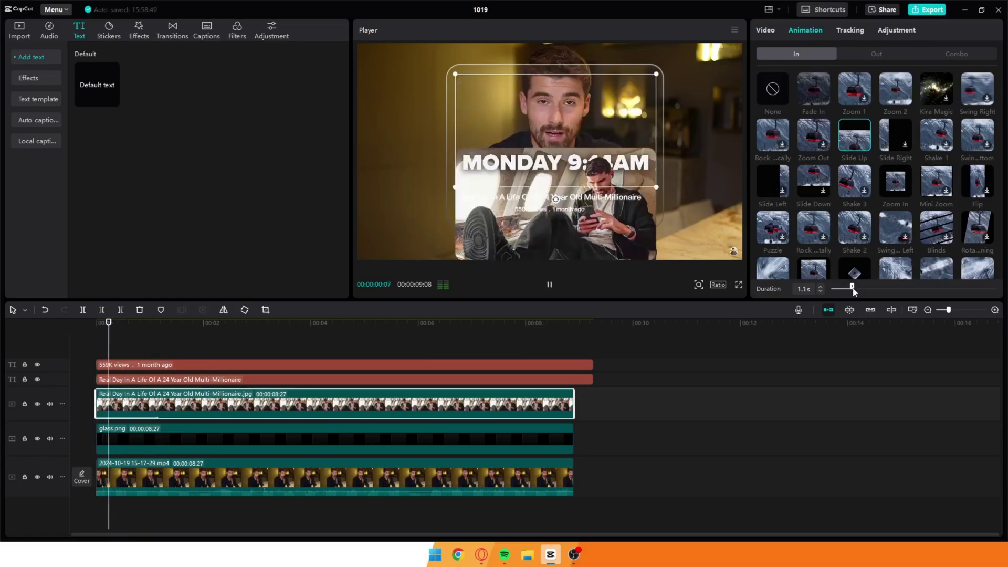
left_click_drag(840, 288, 869, 288)
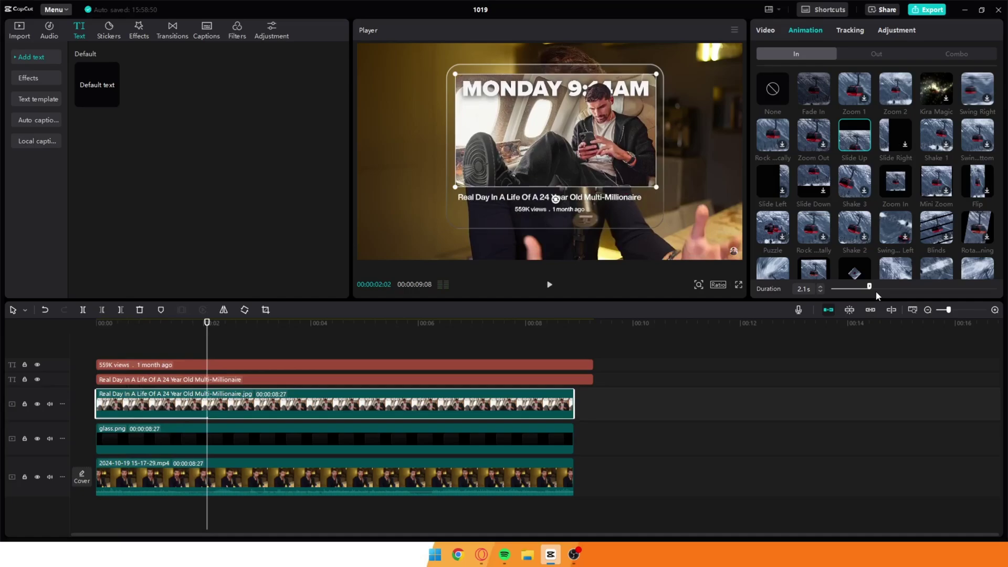
left_click_drag(870, 287, 874, 288)
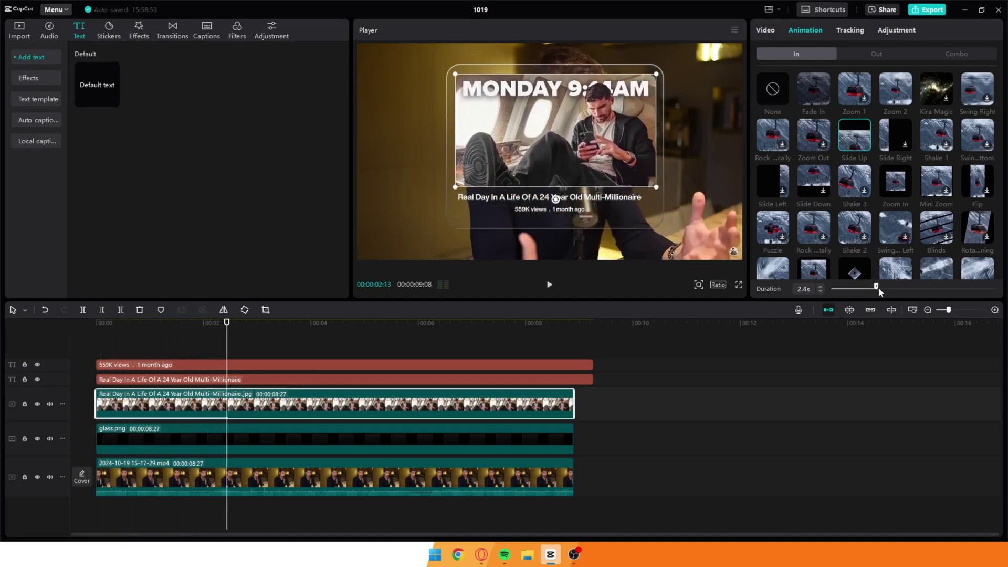
left_click_drag(875, 287, 878, 288)
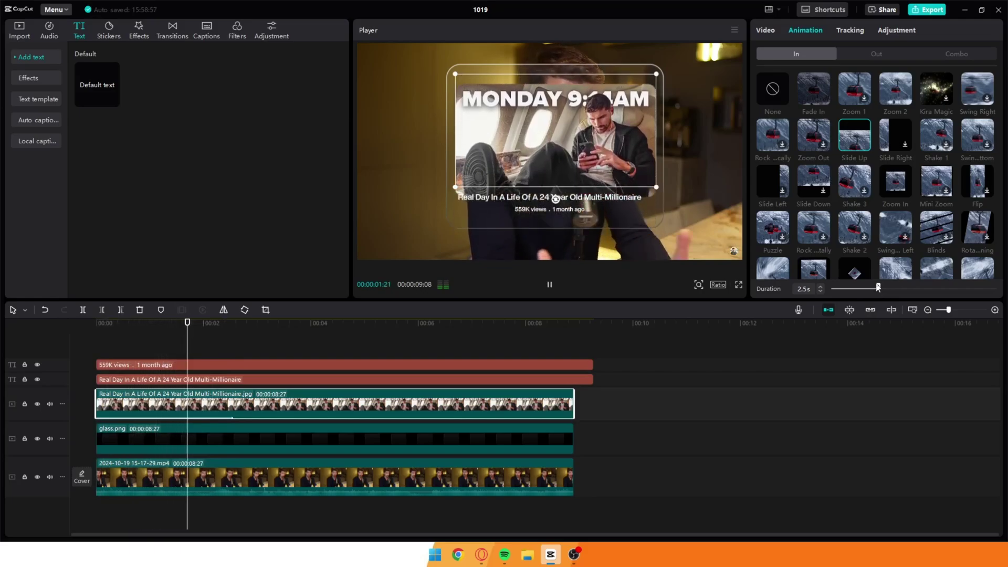
Wrap the thumbnail image into a compound clip
left_click(153, 323)
right_click(244, 393)
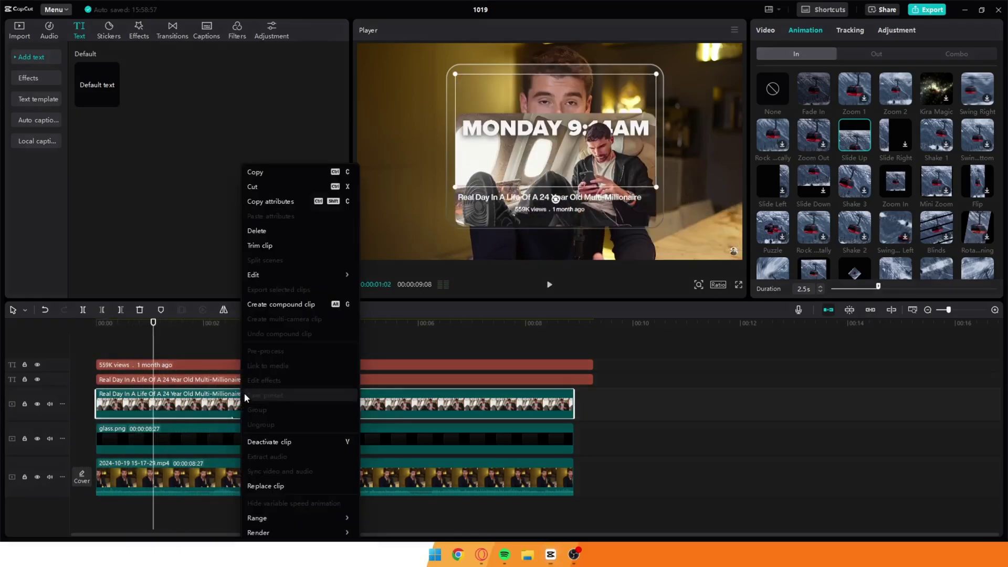
left_click(304, 306)
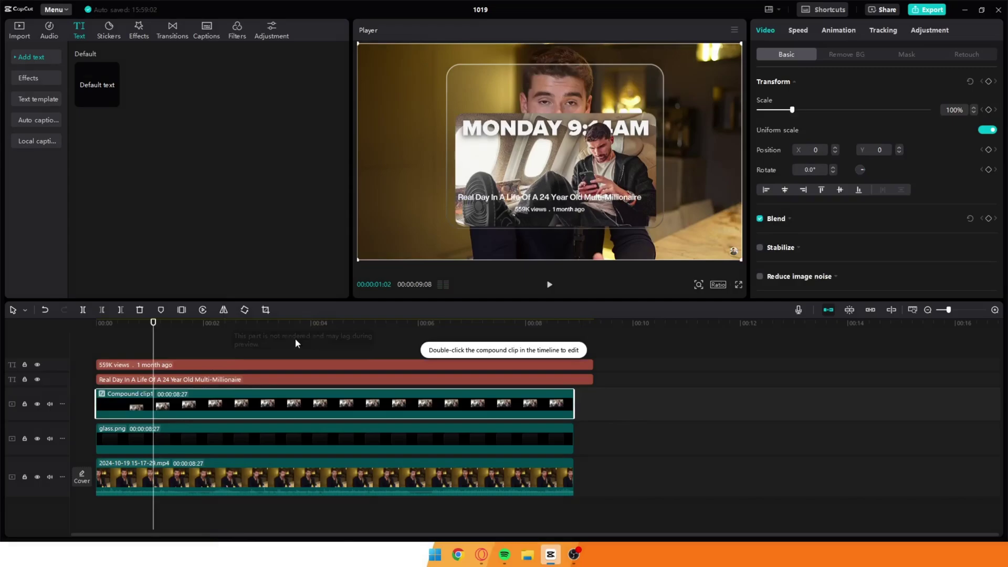
Apply a Horizontal mask and lower its edge toward the card's bottom, then rewind
left_click(906, 54)
left_click(815, 113)
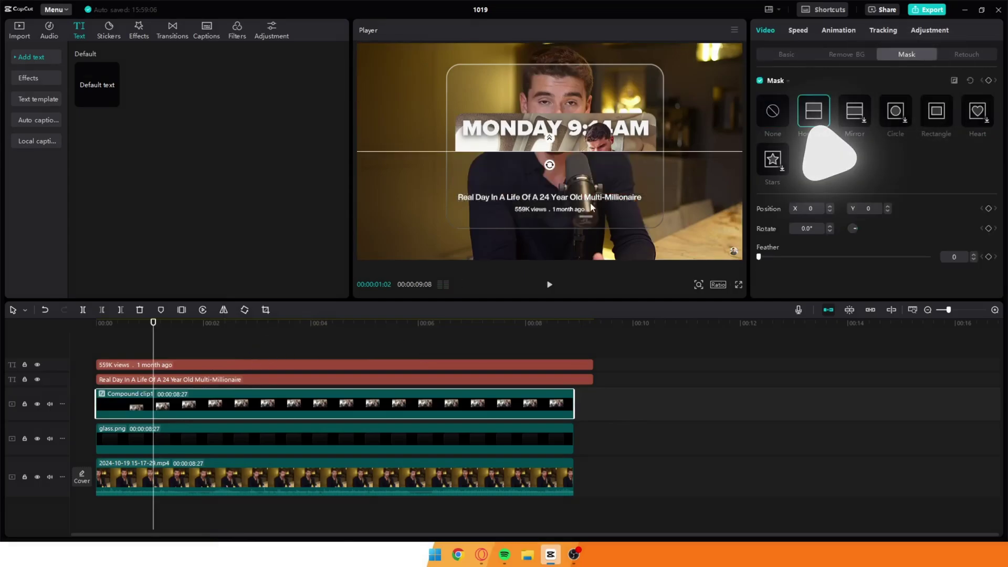
left_click_drag(550, 165, 550, 202)
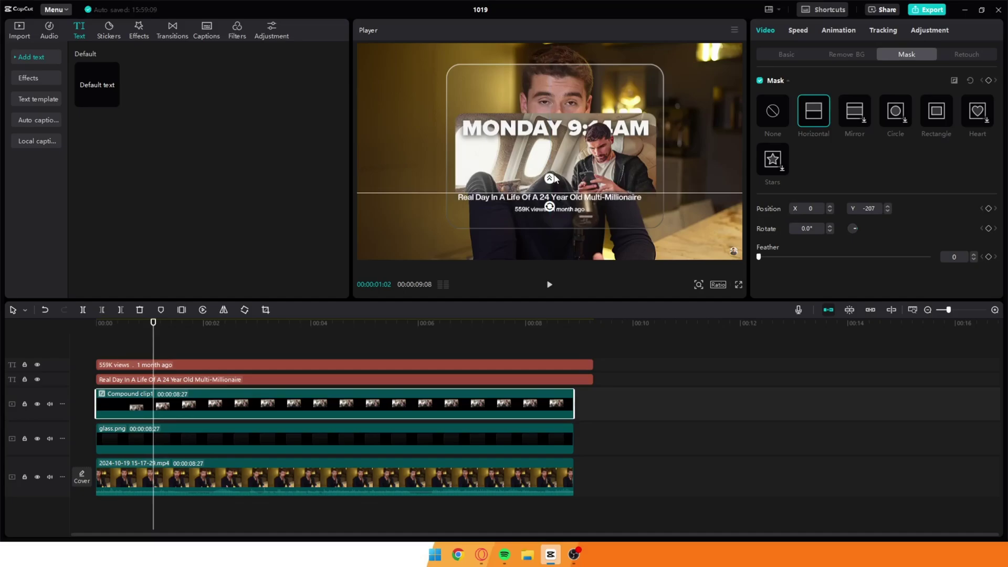
left_click(101, 323)
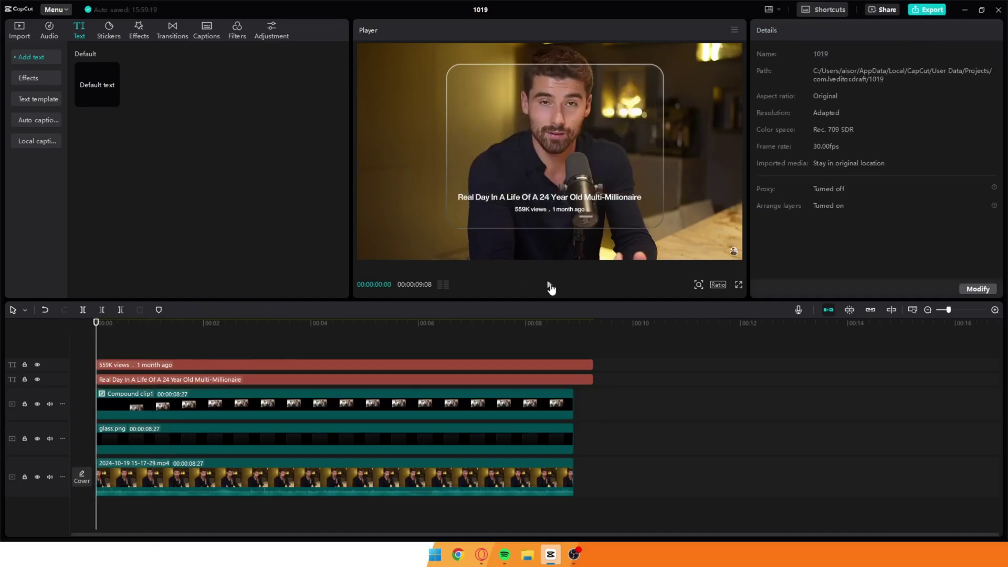
After a quick playback check, select the views text together with the title text
left_click(548, 285)
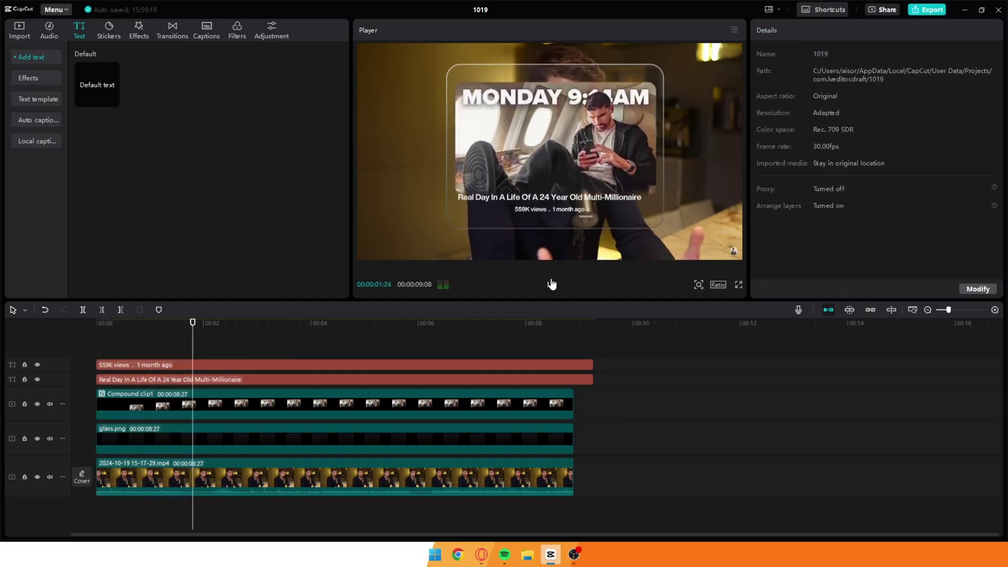
left_click(549, 284)
left_click(474, 211)
left_click_drag(473, 212, 474, 208)
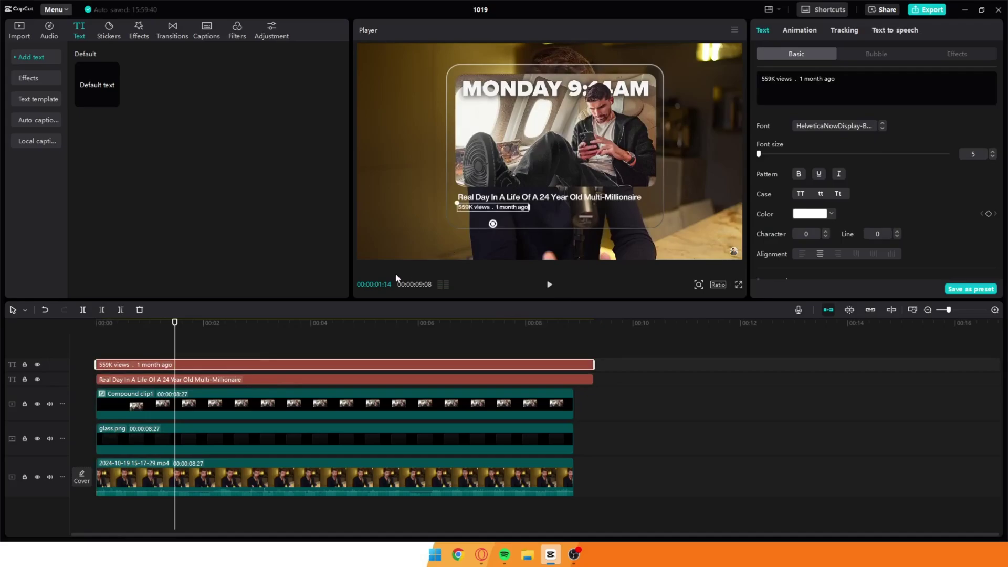
left_click(248, 380, "ctrl")
Merge both texts into one compound clip with Alt+G and lower its mask edge to reveal more text
key("alt+g")
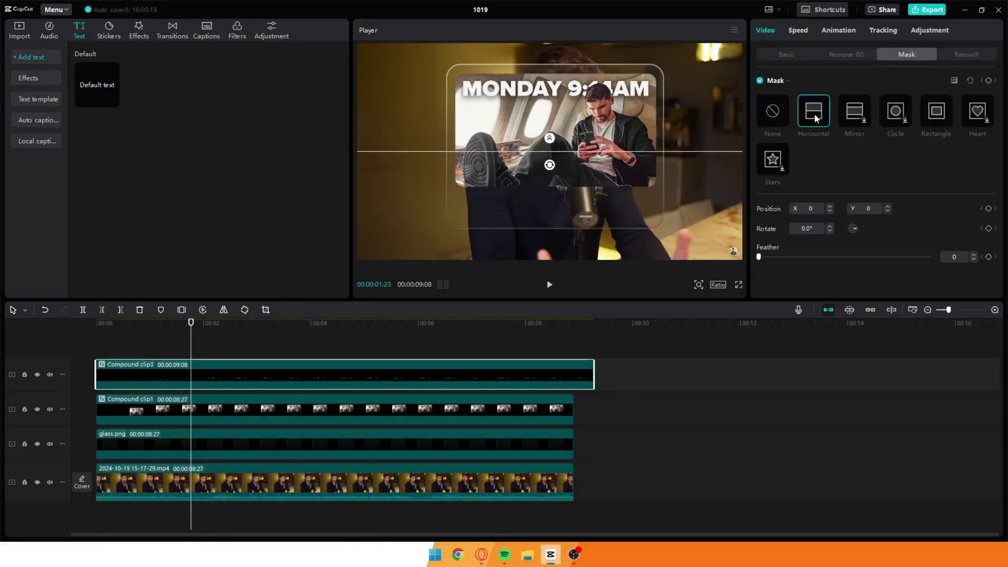
left_click_drag(603, 152, 614, 235)
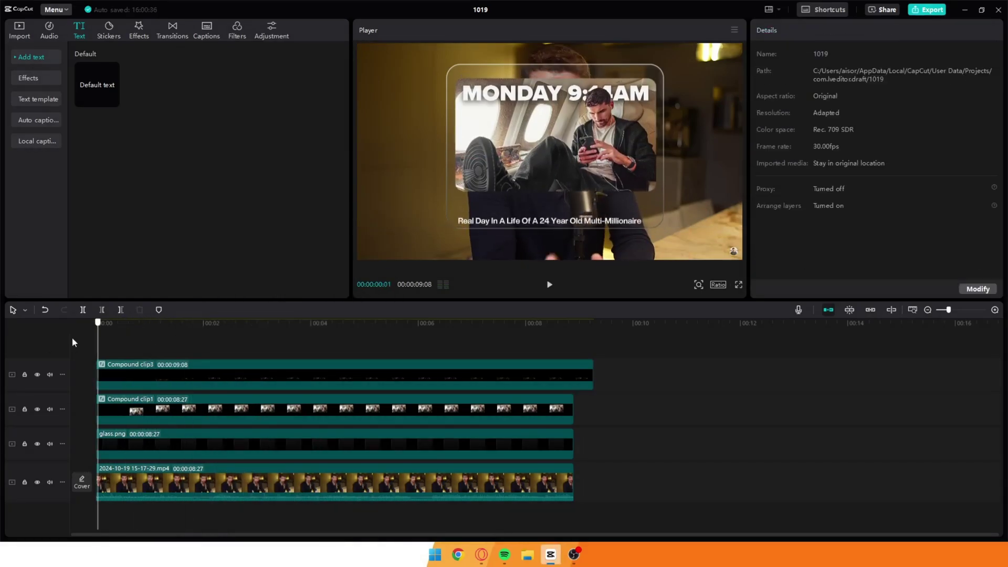
left_click(73, 342)
Review the animation, then move the combined card overlay toward the lower-left corner
left_click(550, 285)
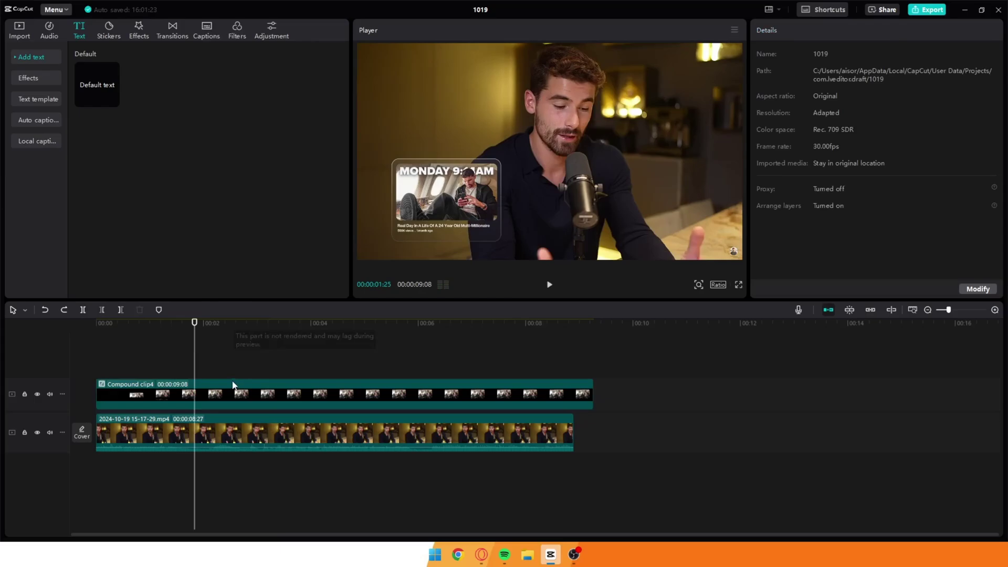
left_click(233, 384)
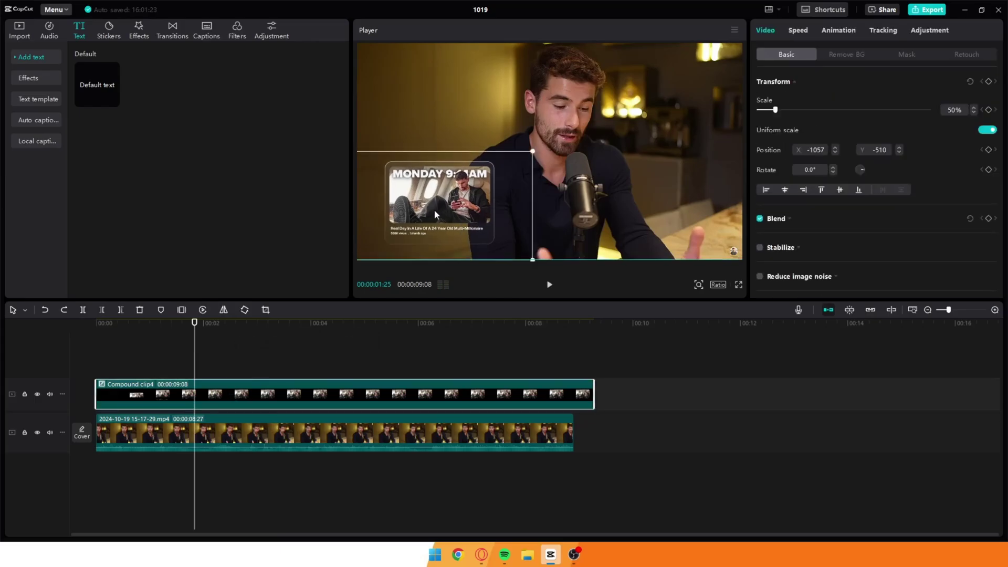
left_click_drag(446, 199, 428, 213)
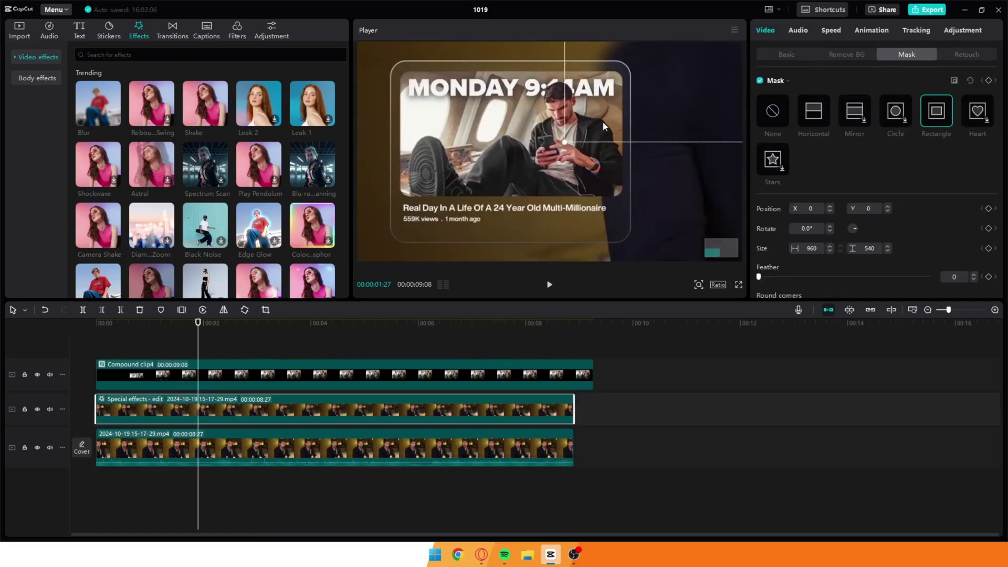
Resize the rectangle blur mask to fit the card and review the result from the start
left_click_drag(384, 73, 376, 46)
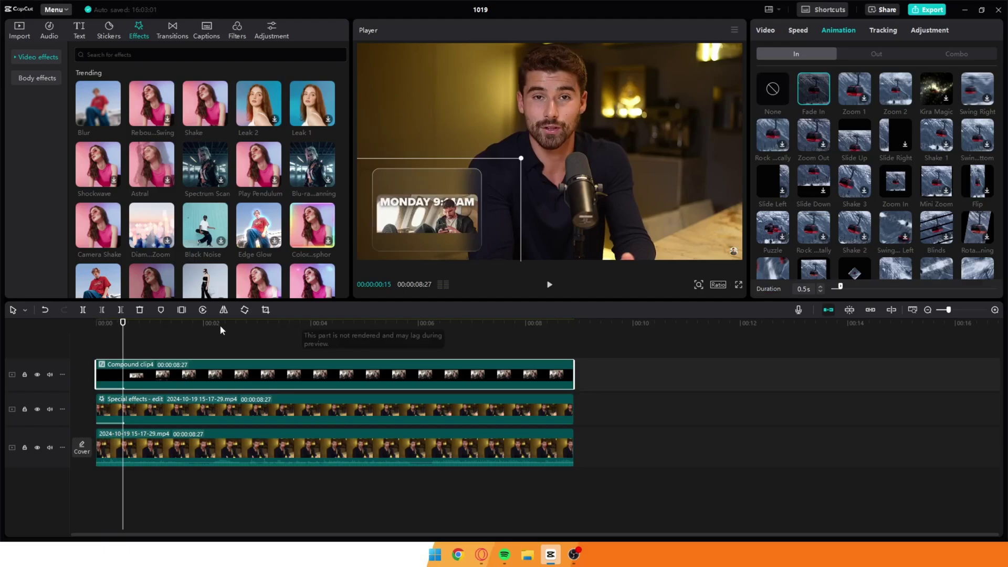
left_click_drag(123, 323, 50, 329)
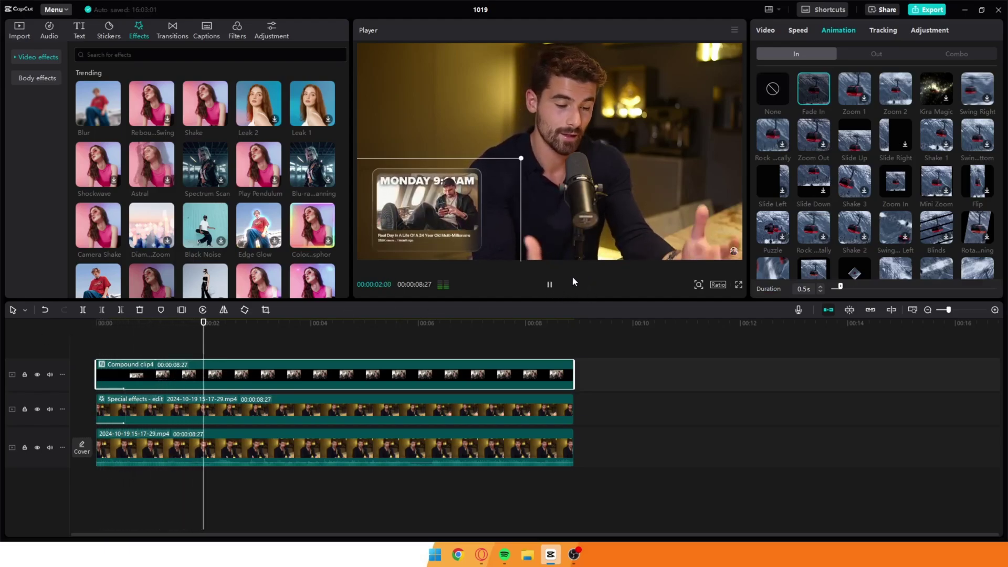
left_click(212, 342)
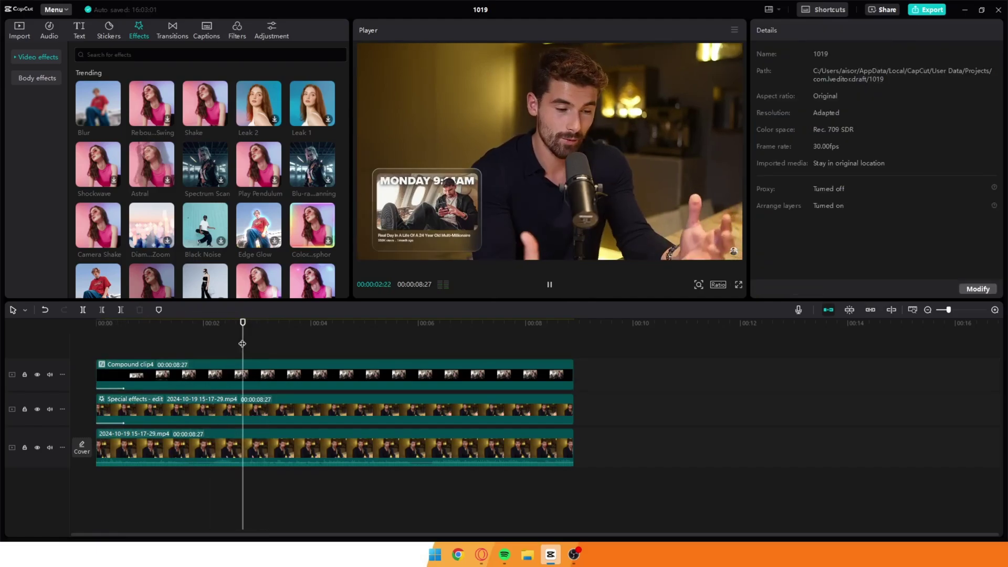
Duplicate the blurred background clip onto a new track and align it at the timeline start
left_click(246, 409)
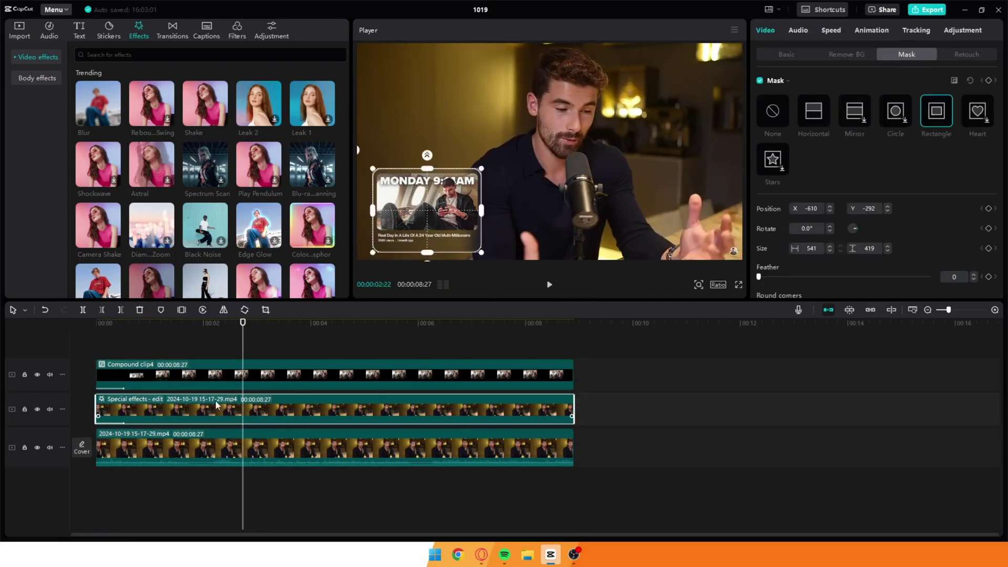
left_click_drag(228, 410, 236, 441)
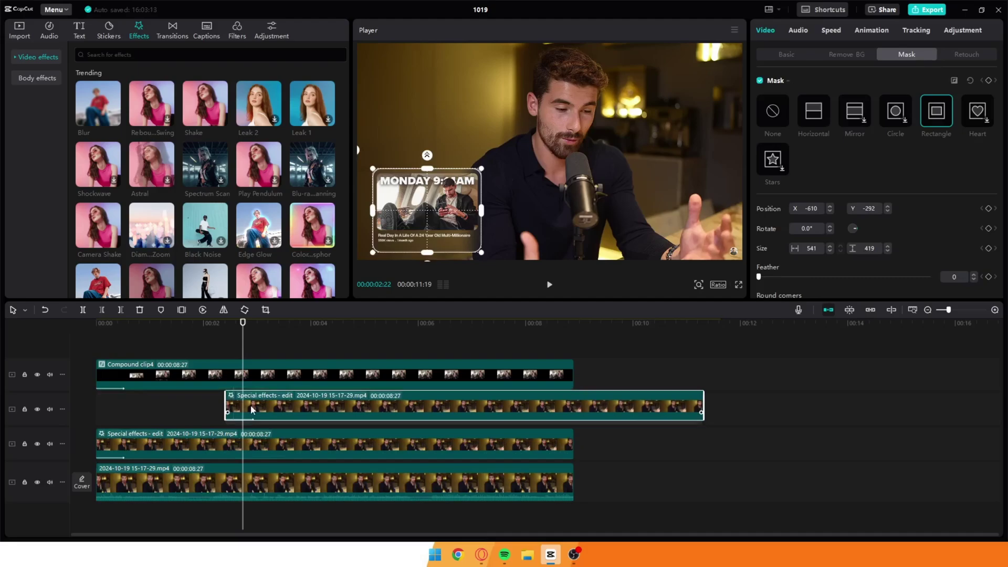
left_click_drag(441, 212, 557, 225)
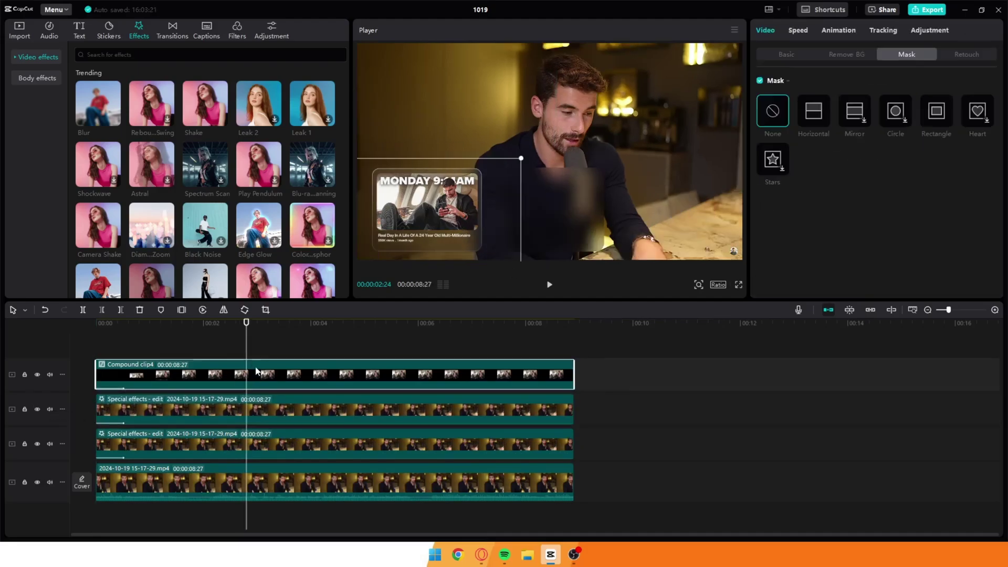